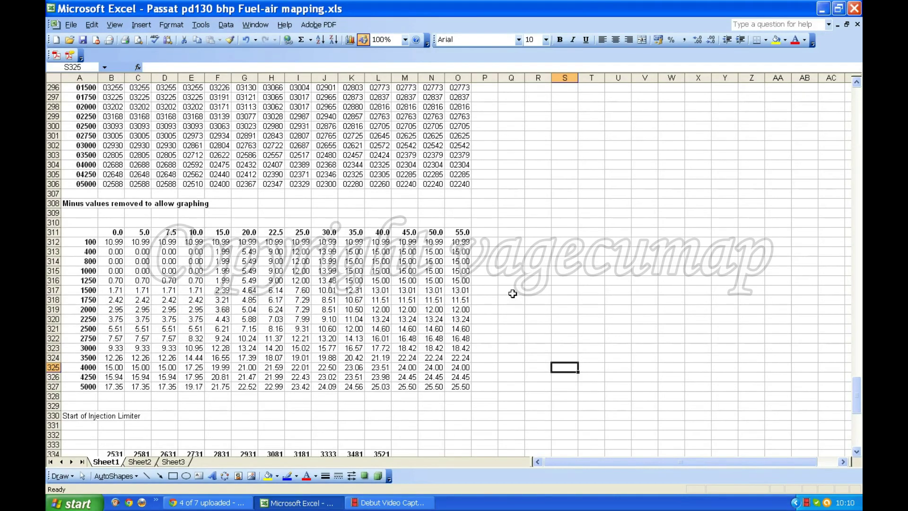
Start a smoothed XY scatter chart from the 5000 row values B327:O327.
scroll(512, 293, "up", 7)
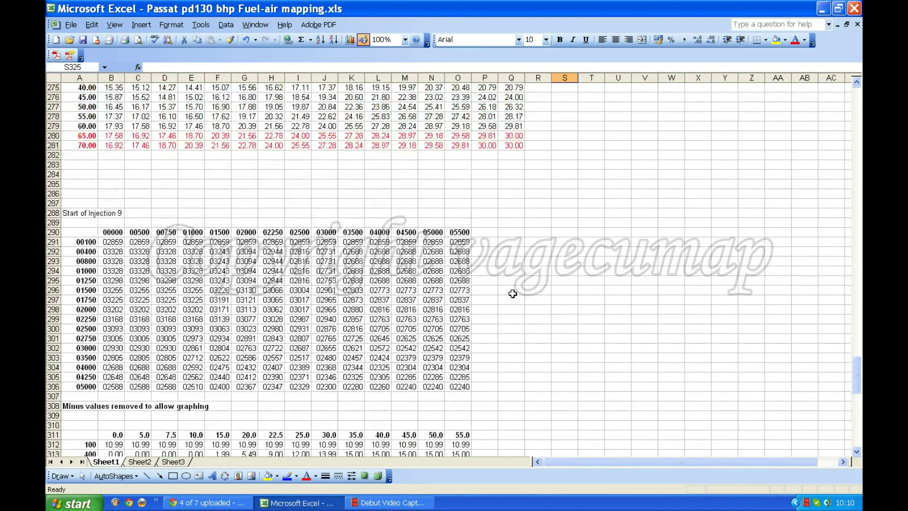
scroll(513, 294, "up", 2)
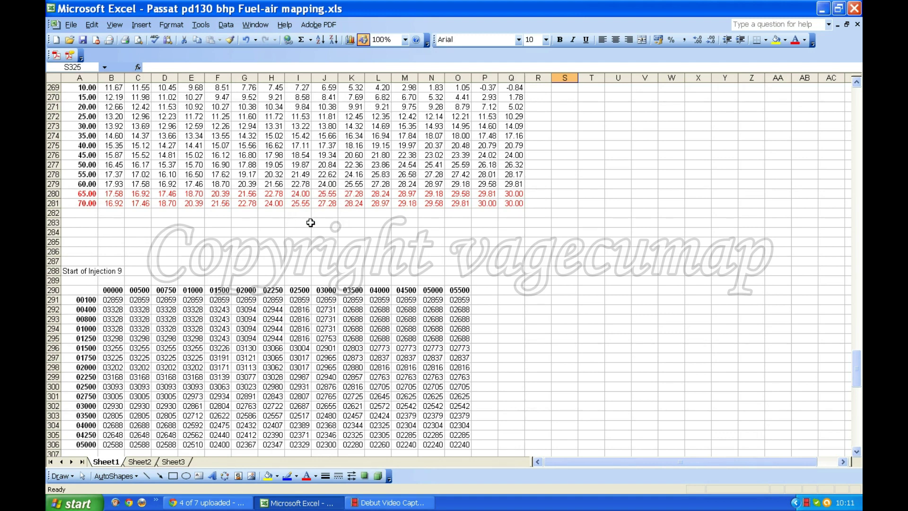
scroll(322, 188, "down", 4)
scroll(322, 188, "down", 1)
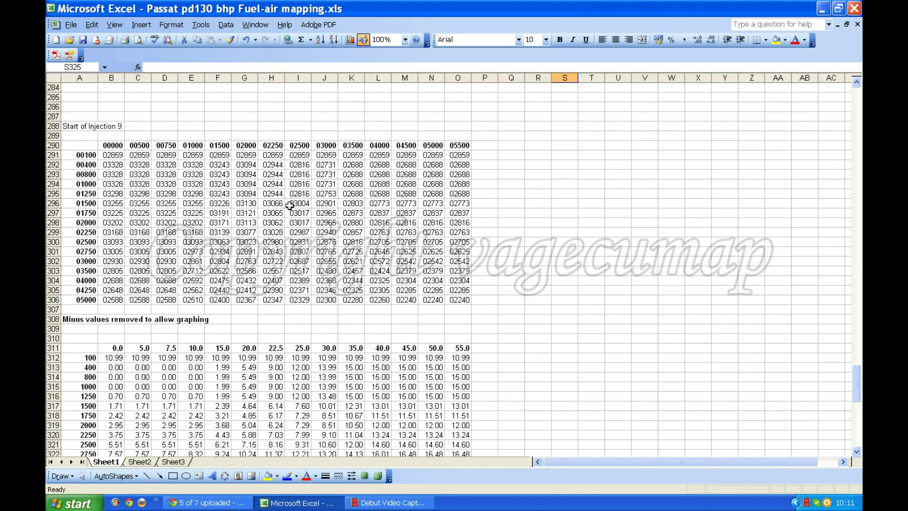
scroll(299, 207, "down", 1)
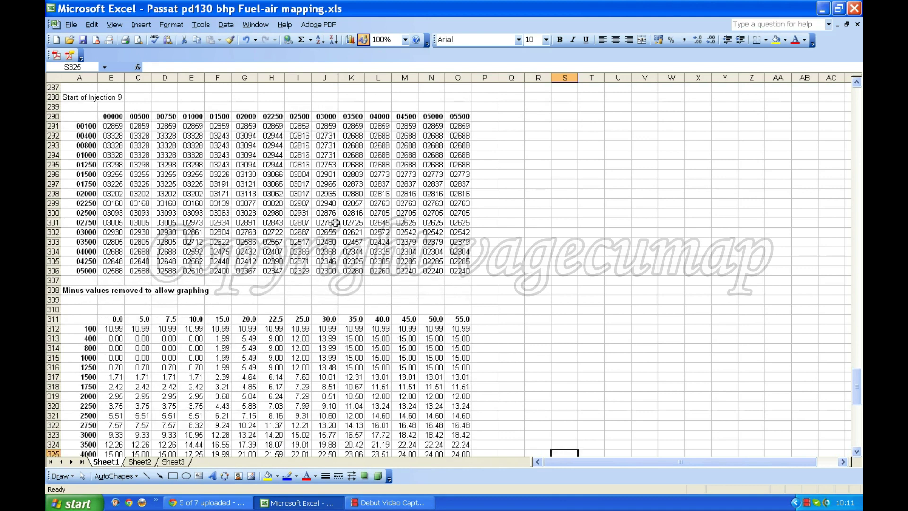
scroll(308, 274, "down", 2)
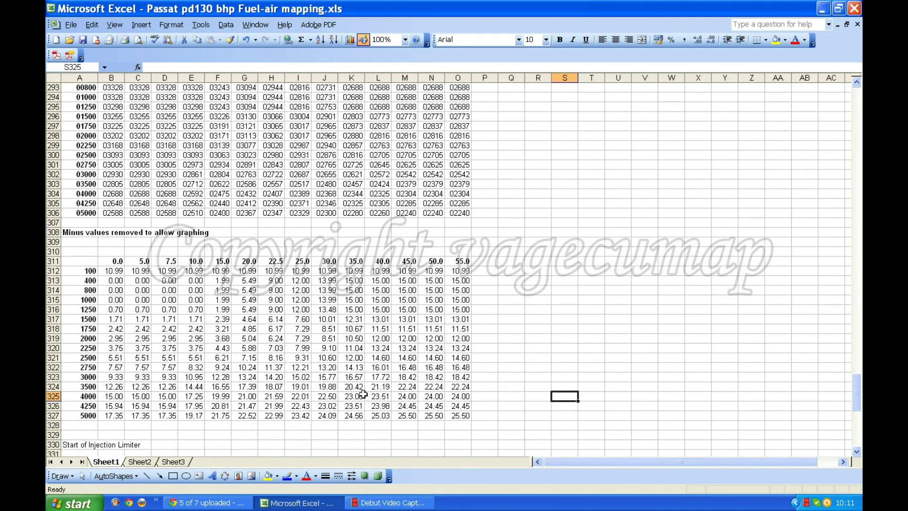
scroll(331, 309, "down", 1)
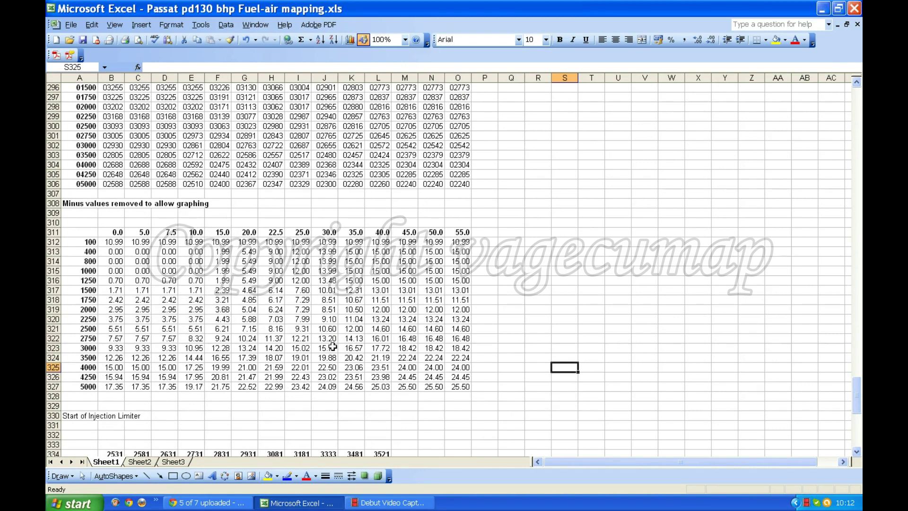
scroll(327, 332, "down", 9)
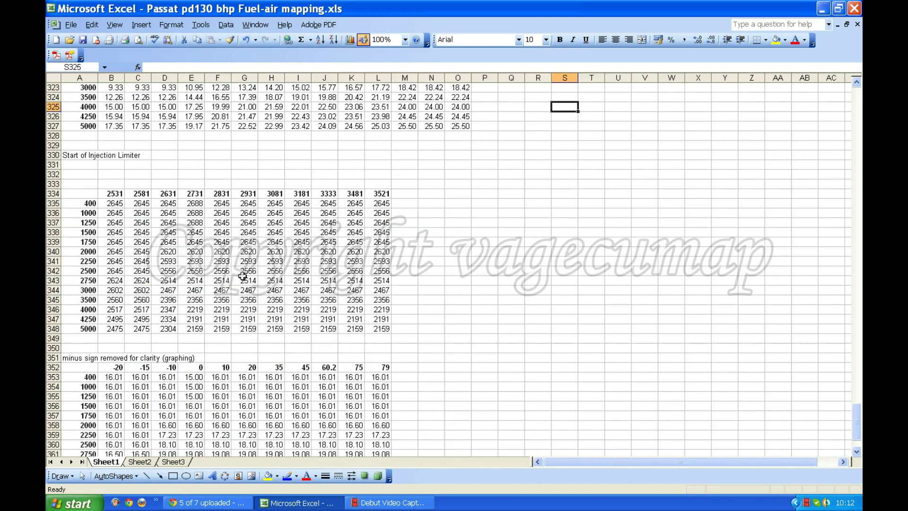
scroll(239, 274, "down", 4)
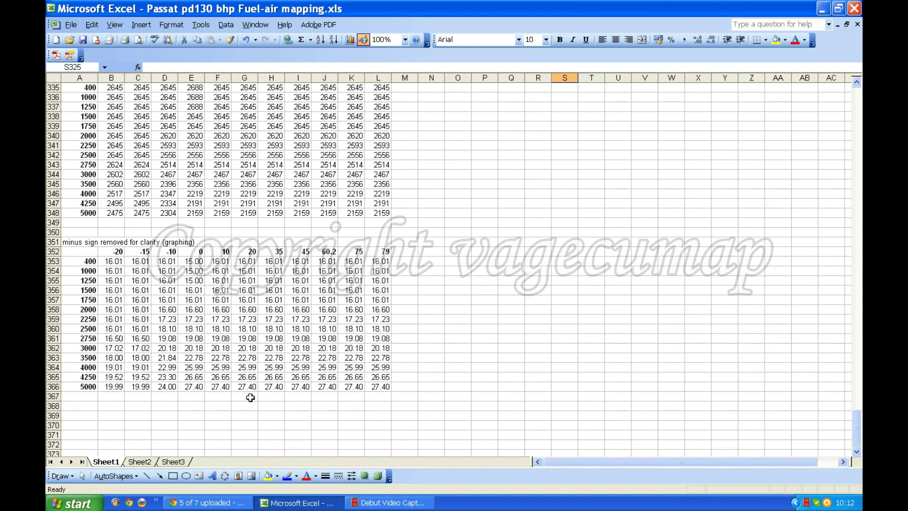
scroll(182, 353, "up", 9)
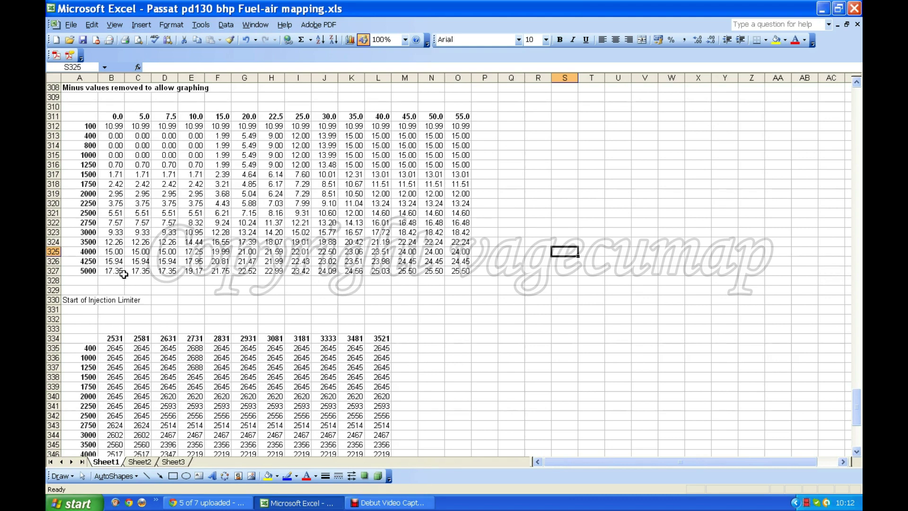
left_click_drag(116, 273, 465, 270)
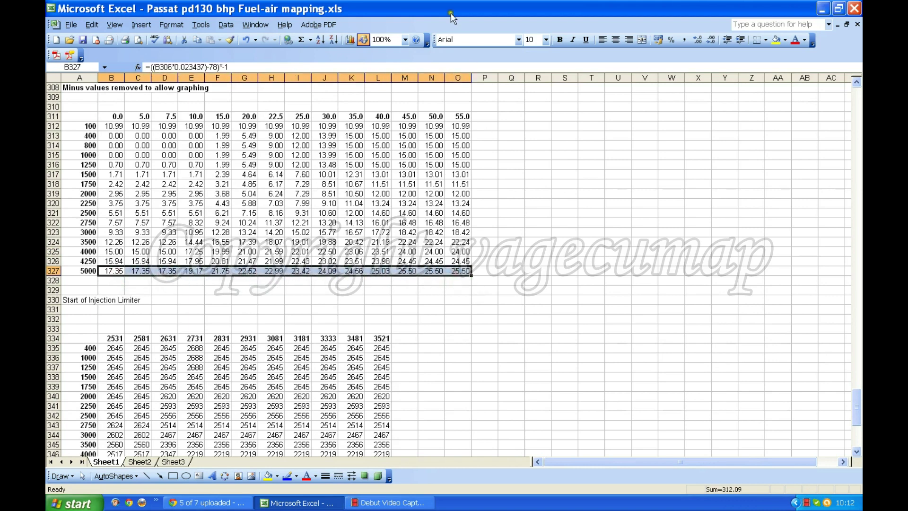
left_click(352, 40)
left_click(558, 231)
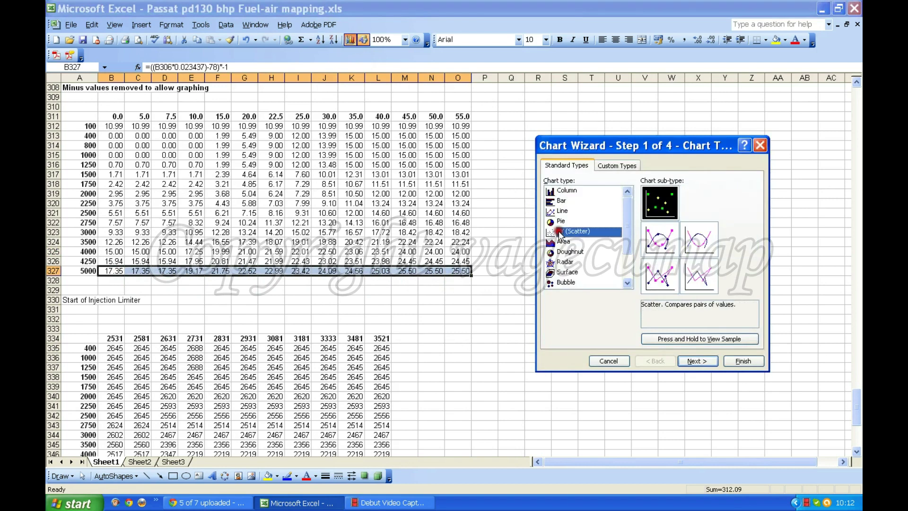
left_click(660, 236)
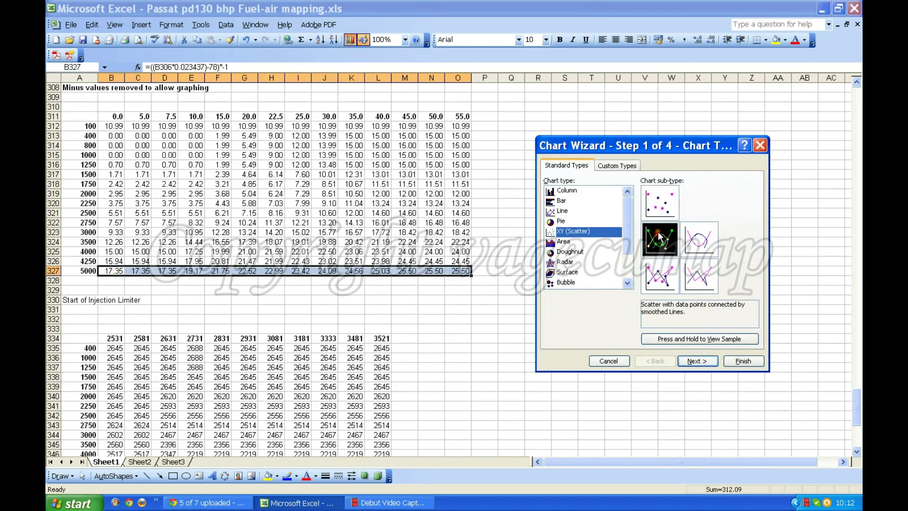
left_click(705, 363)
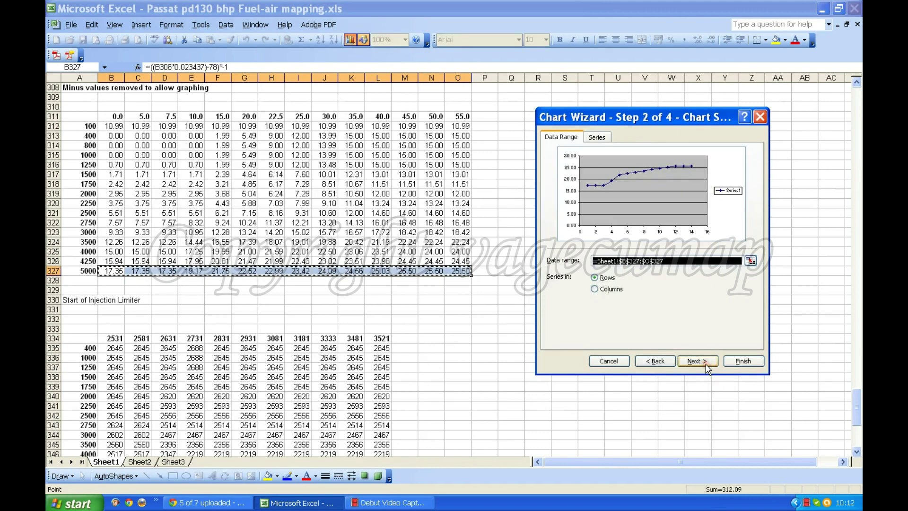
Name the series '5000 rpm' and use the row 311 headers B311:O311 as X values.
left_click(597, 137)
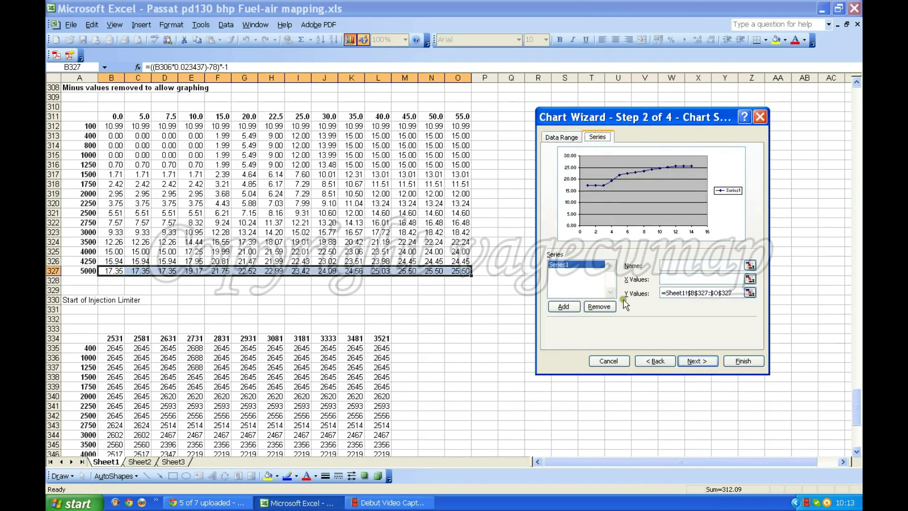
left_click(677, 273)
type("5000 rpm")
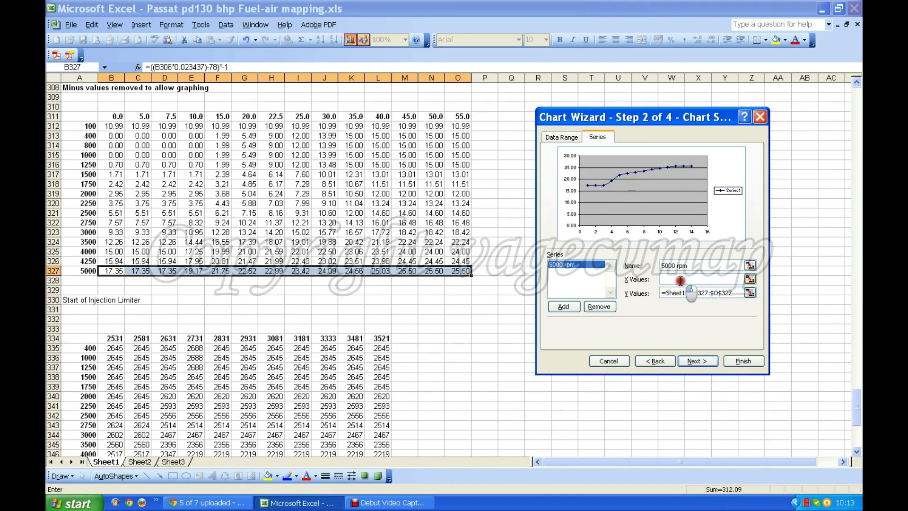
left_click(678, 279)
left_click_drag(111, 117, 458, 117)
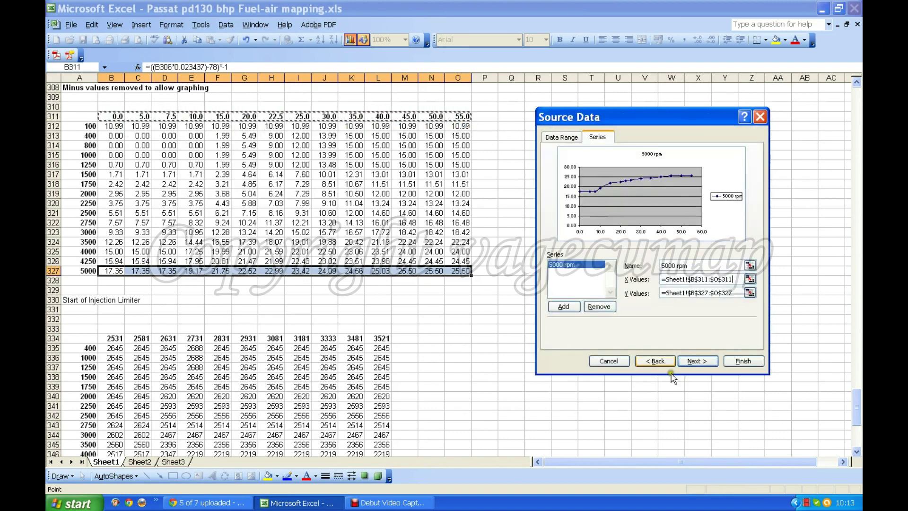
Put the legend at the bottom, add X major/minor and Y minor gridlines, and embed in Sheet1.
left_click(696, 361)
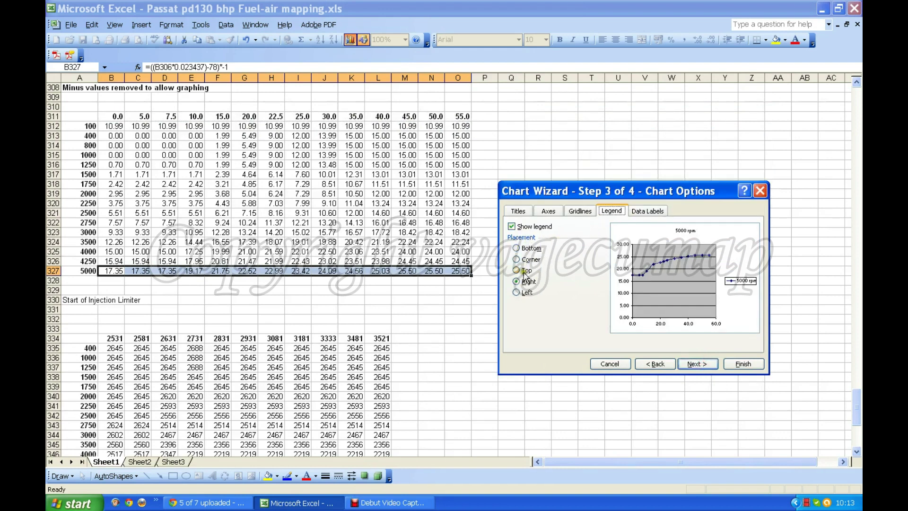
left_click(516, 248)
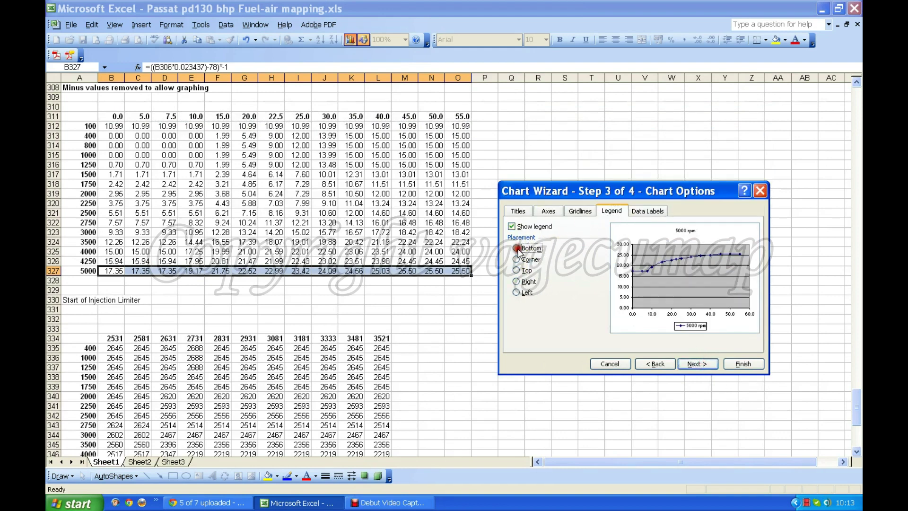
left_click(574, 213)
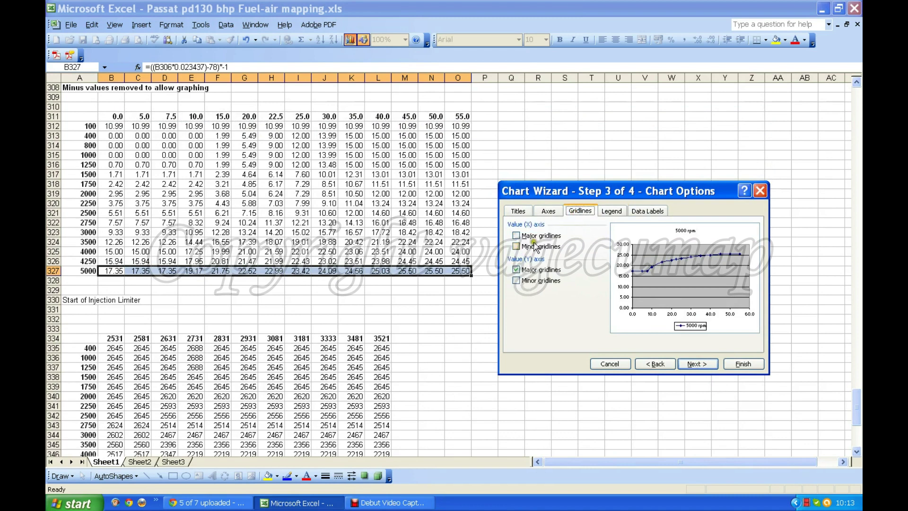
left_click(516, 235)
left_click(519, 247)
left_click(517, 282)
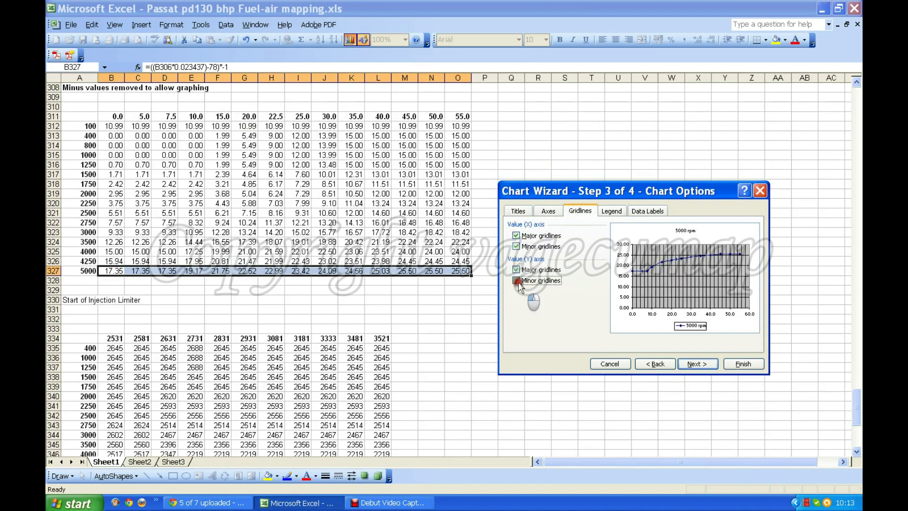
left_click(697, 365)
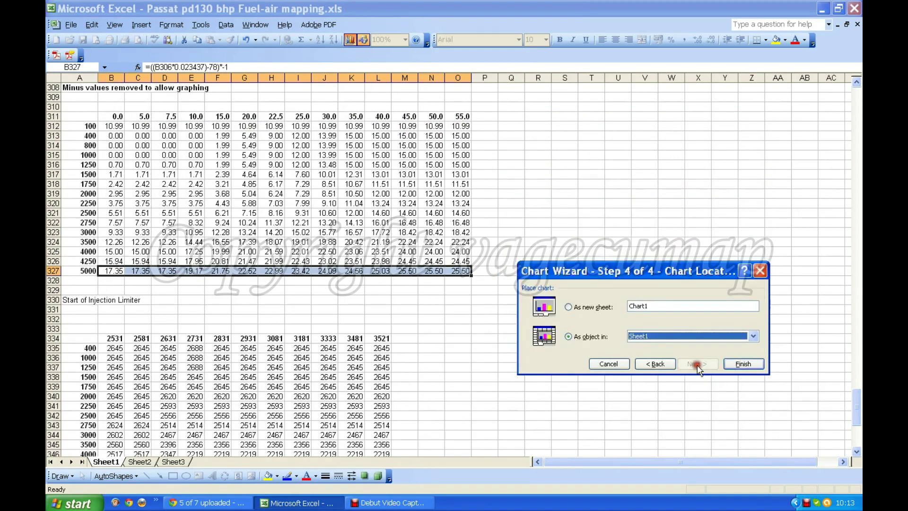
left_click(738, 362)
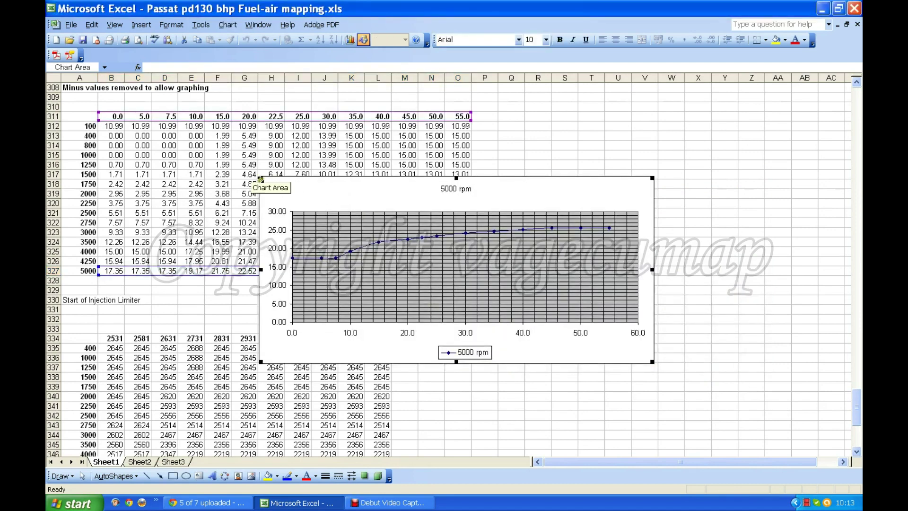
Enlarge the 5000 rpm chart up and left over the table, then select its 35.0 data point.
left_click_drag(261, 178, 83, 93)
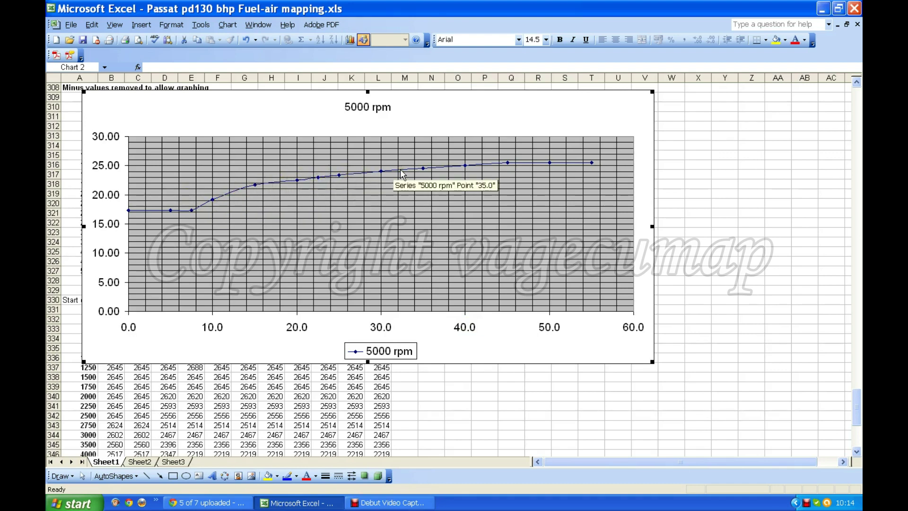
left_click(424, 168)
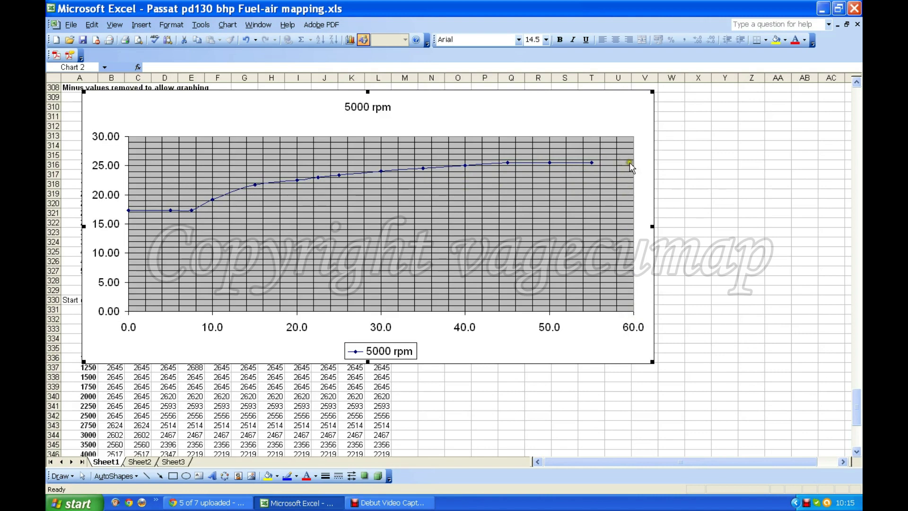
left_click(508, 166)
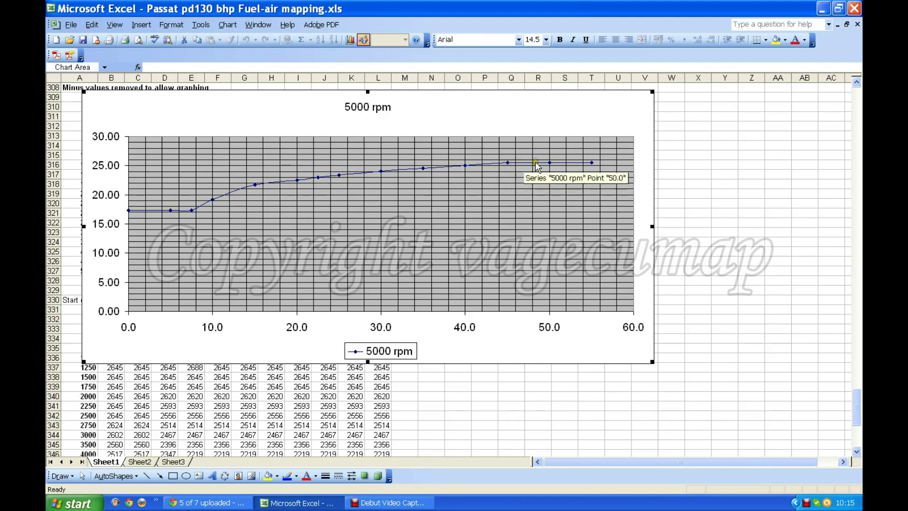
Select the 5000 rpm chart and delete it from Sheet1.
mouse_move(577, 166)
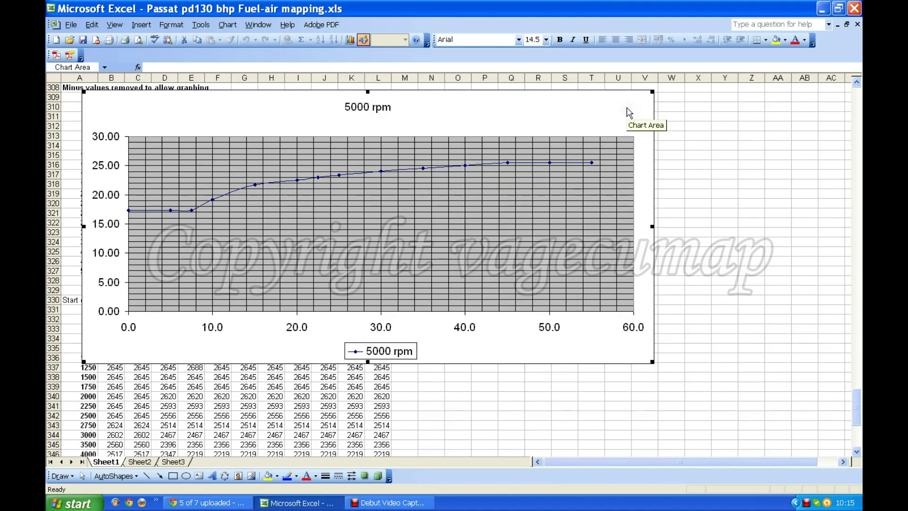
key("Delete")
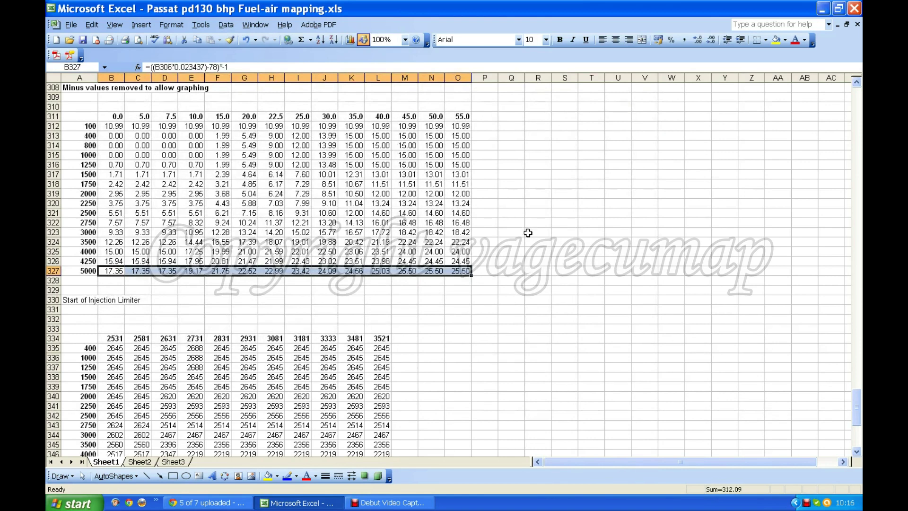
Add headers 60, 65 and 70 in Q311:S311 beside the table.
left_click(494, 279)
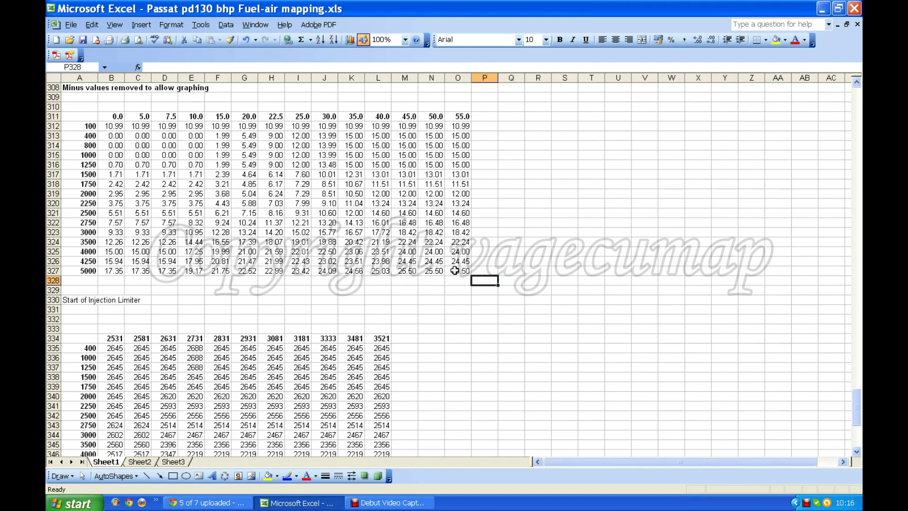
left_click(504, 117)
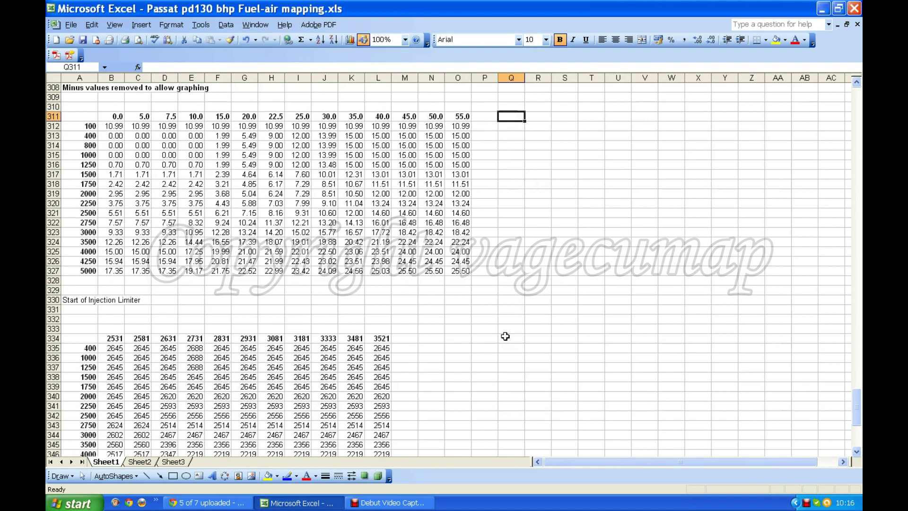
type("60")
key("Tab")
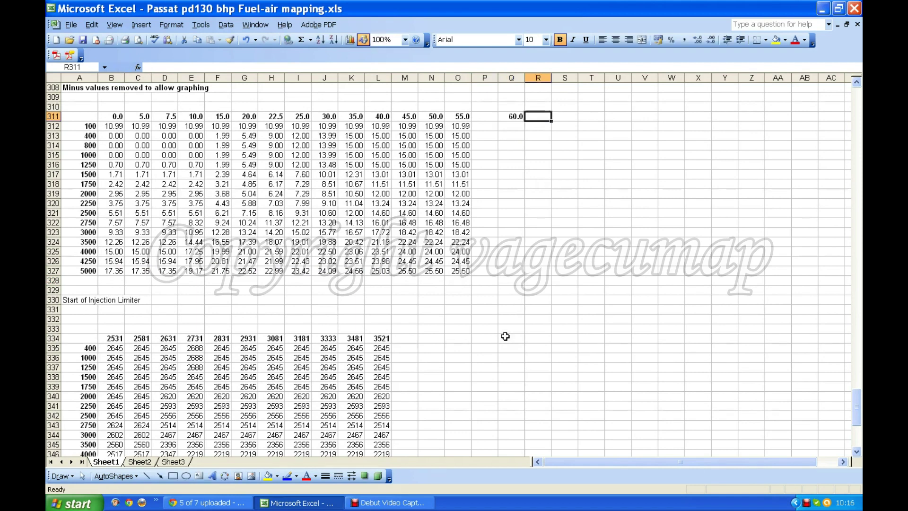
type("65")
key("Tab")
type("70")
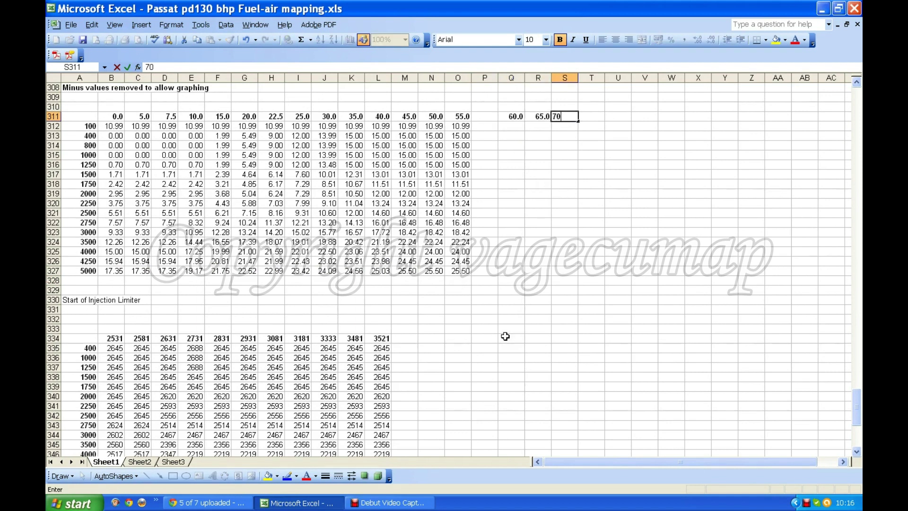
left_click(562, 137)
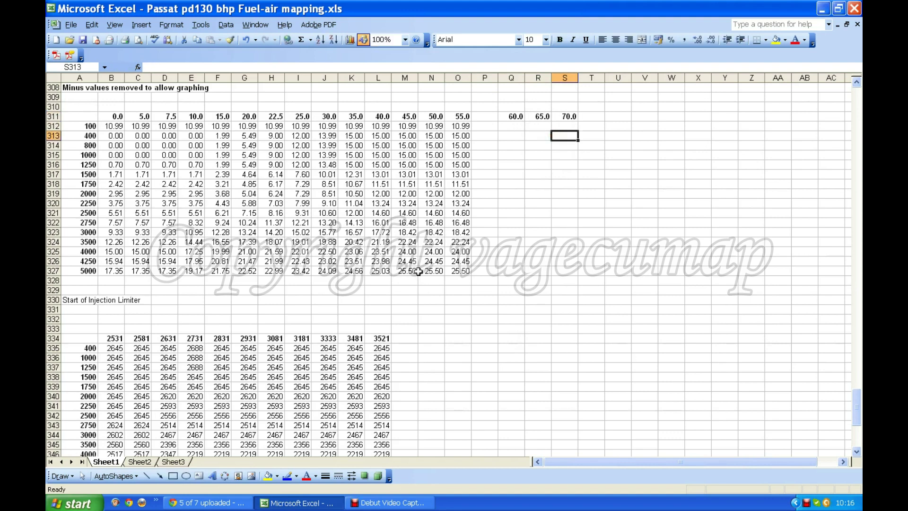
Enter 25.5, 25.5 and 25 in Q327:S327 under the new headers.
left_click(513, 270)
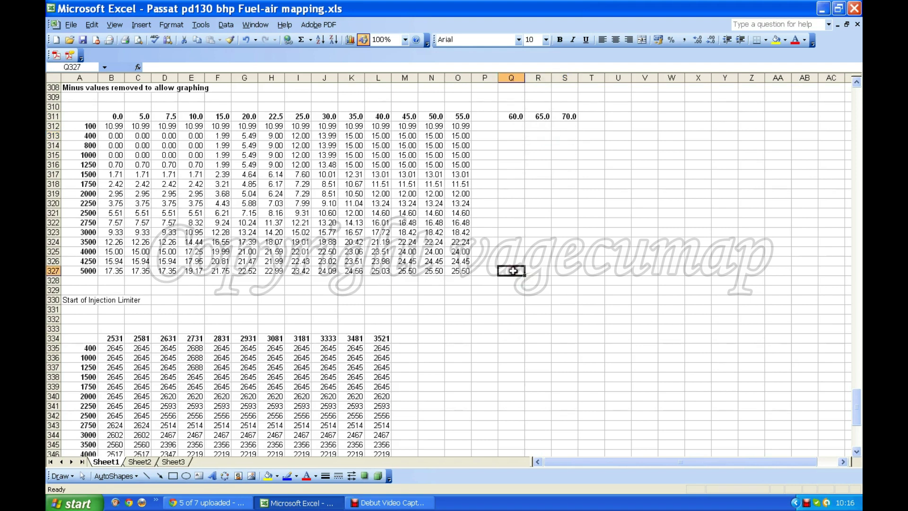
type("25")
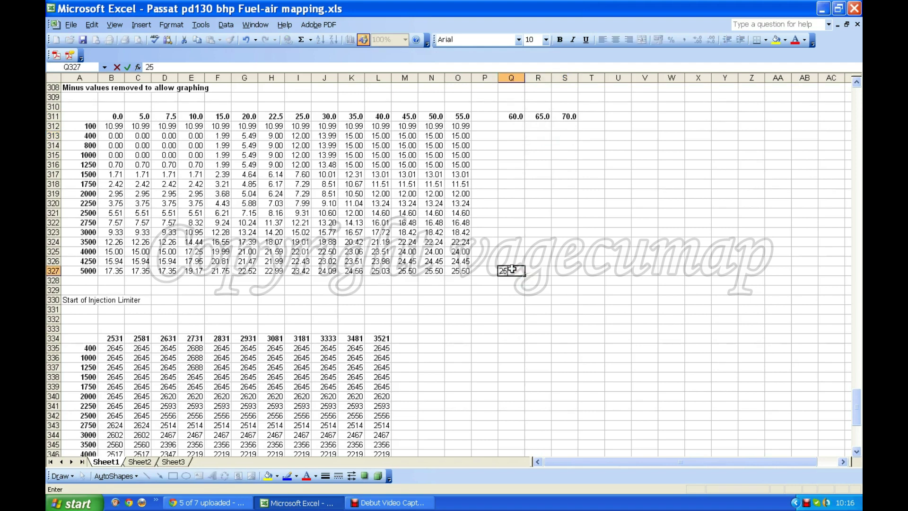
type(".5")
key("Tab")
type("2")
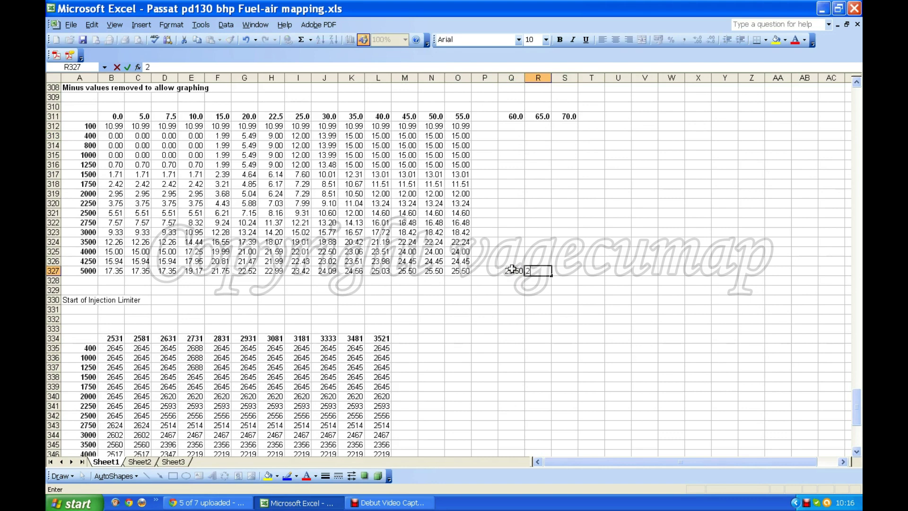
type("5.5")
key("Tab")
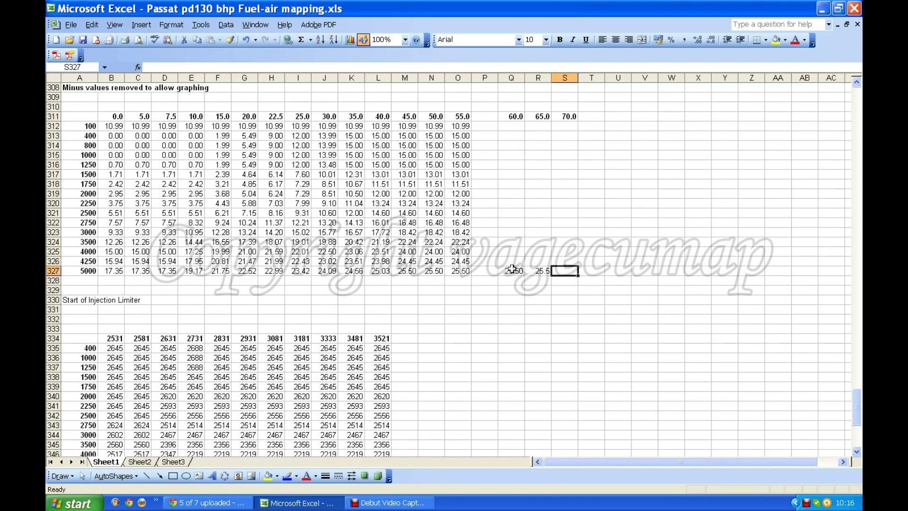
type("25.5")
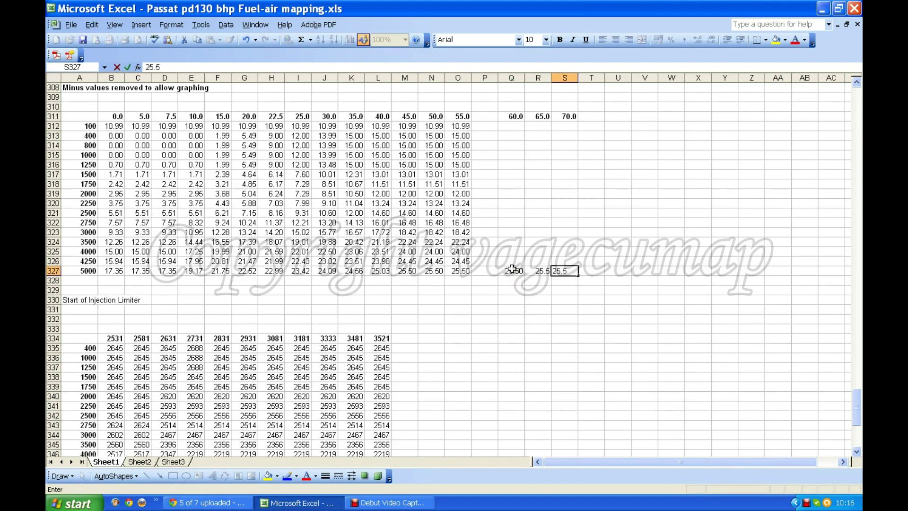
left_click(547, 252)
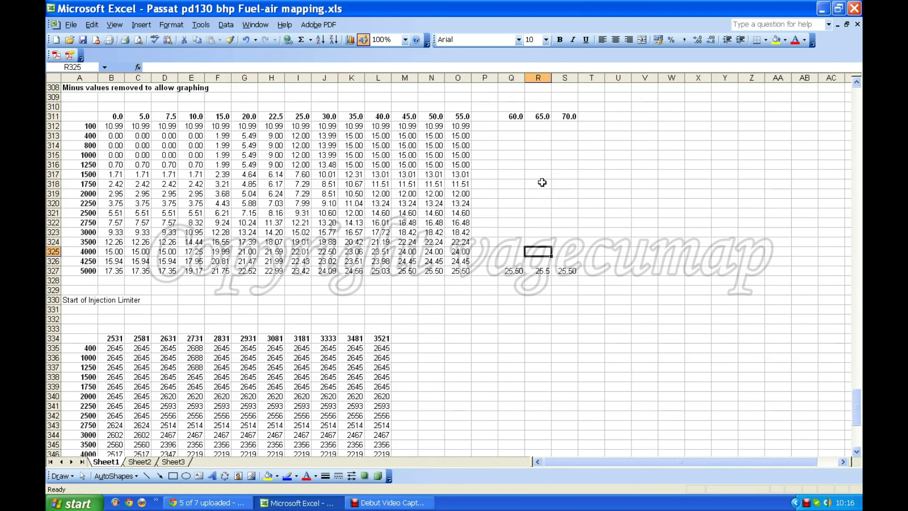
scroll(513, 187, "up", 13)
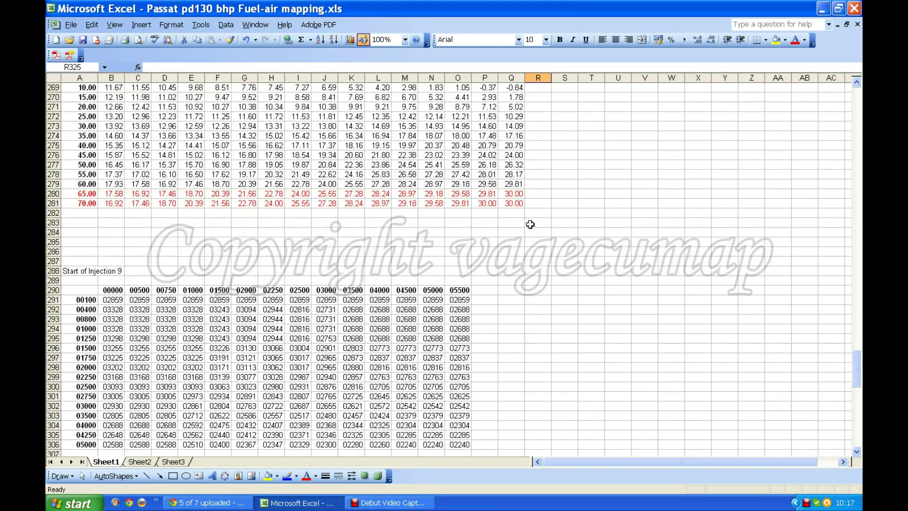
scroll(301, 254, "down", 10)
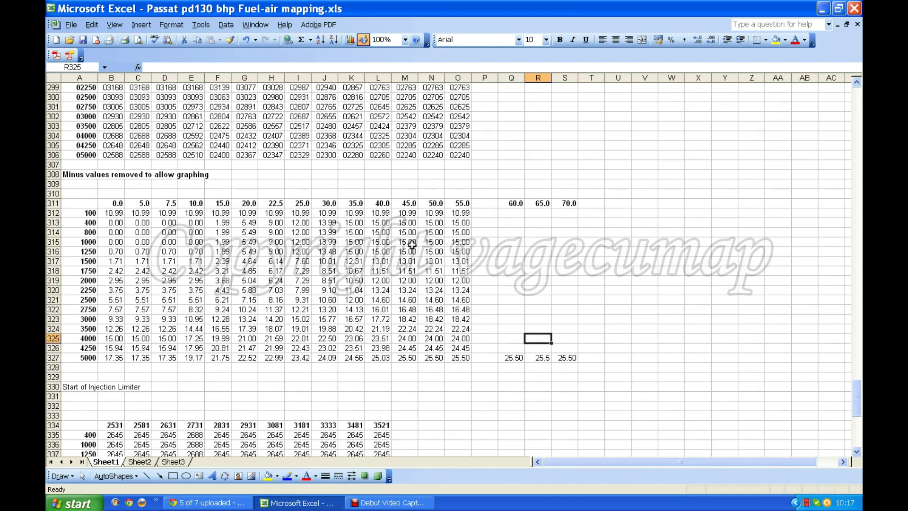
left_click(435, 205)
Change the N311 and O311 headers from 50 and 55 to 60 and 70.
type("60")
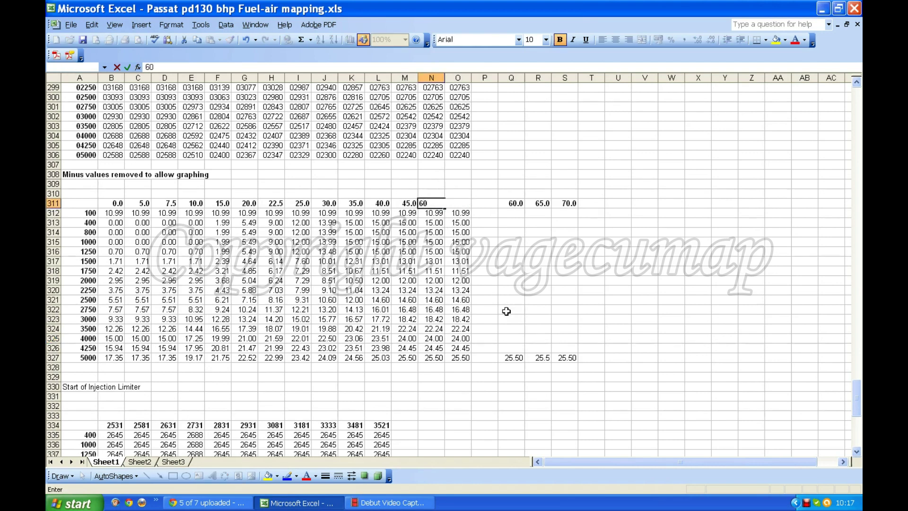
key("Tab")
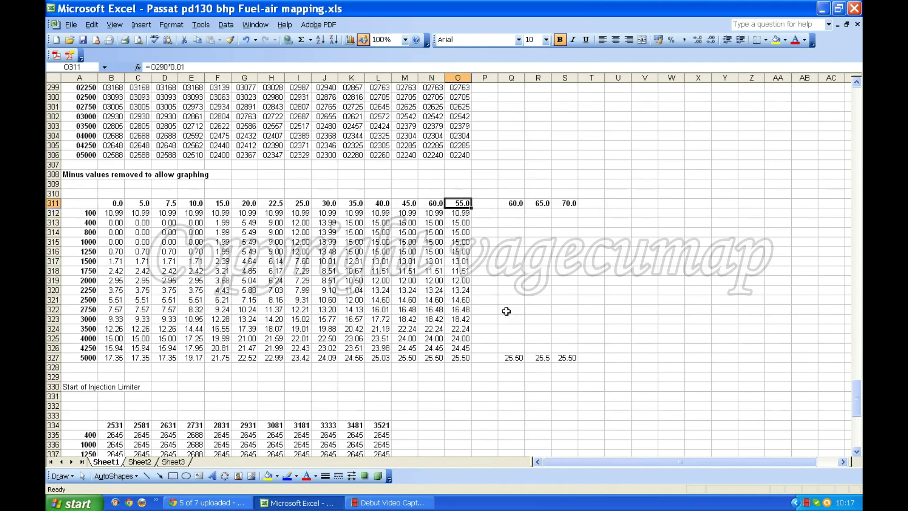
type("70")
key("Return")
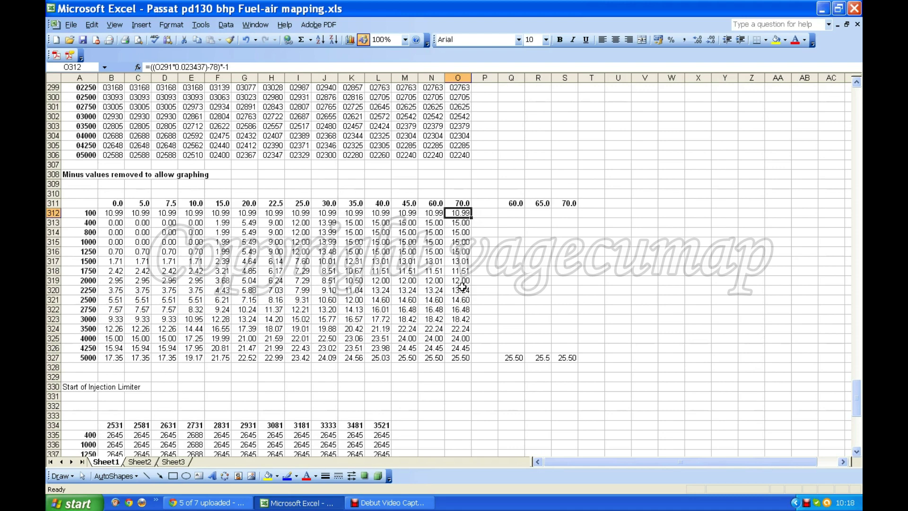
Copy the lower table's 79 column L354:L366 and select P315 as the destination.
scroll(449, 279, "down", 10)
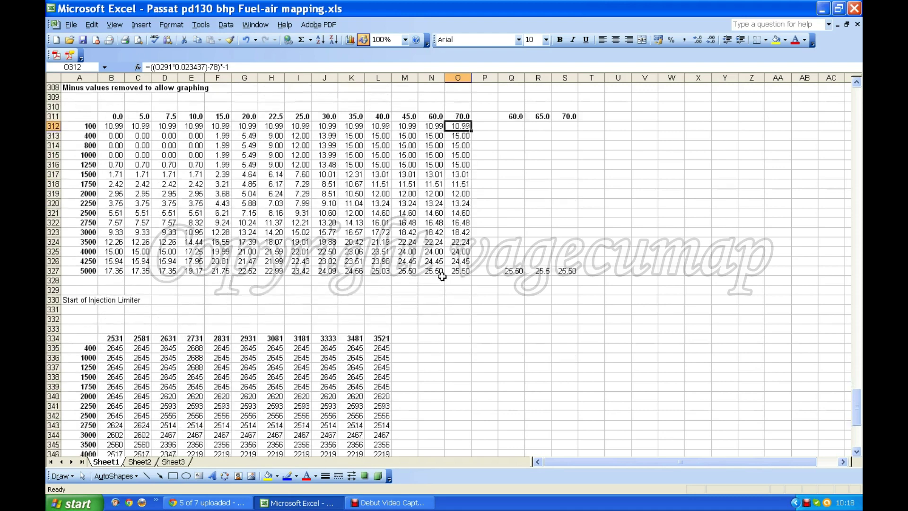
scroll(439, 279, "down", 3)
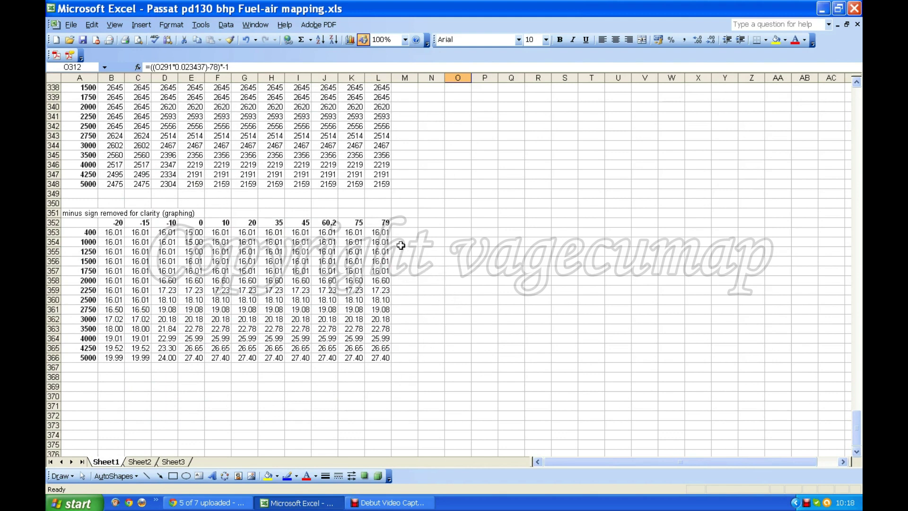
left_click_drag(381, 241, 382, 358)
right_click(382, 360)
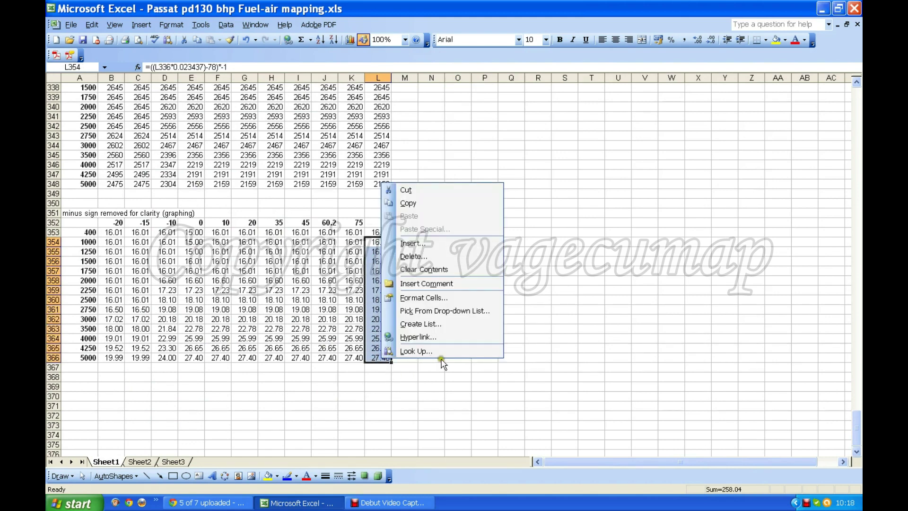
left_click(408, 203)
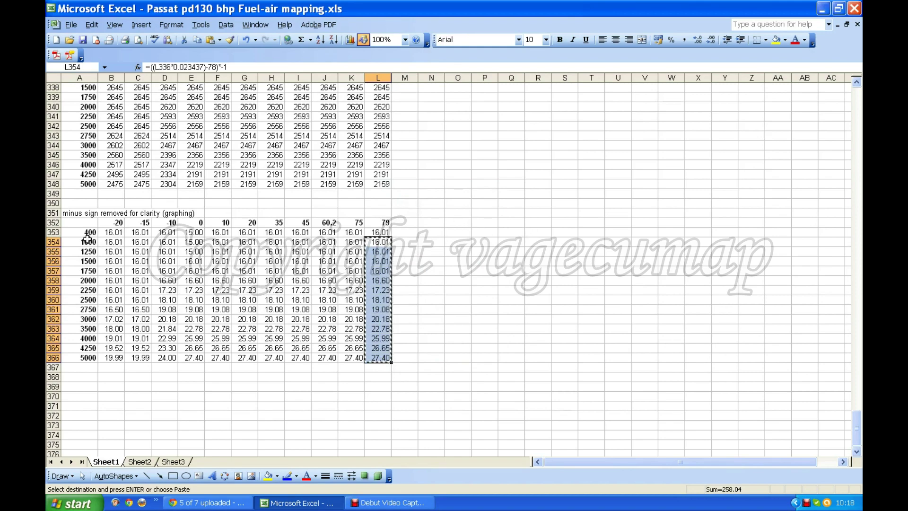
scroll(554, 285, "up", 11)
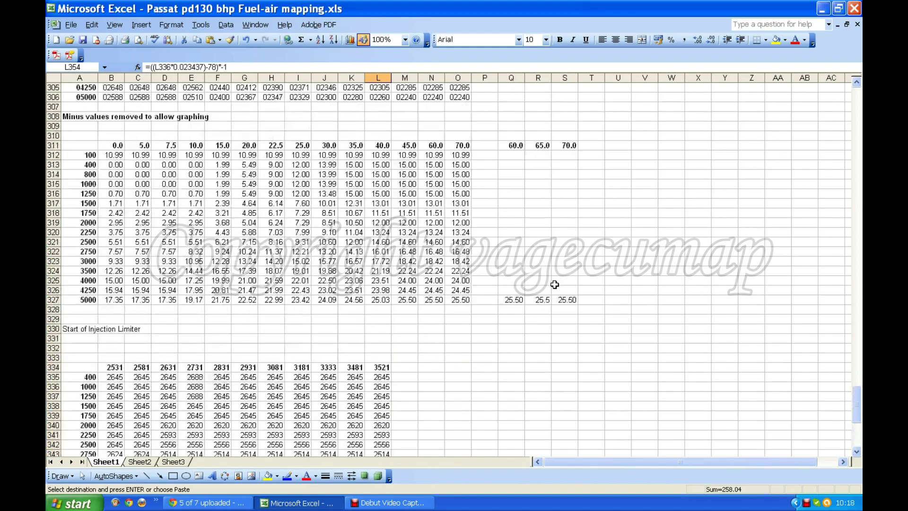
scroll(554, 284, "up", 2)
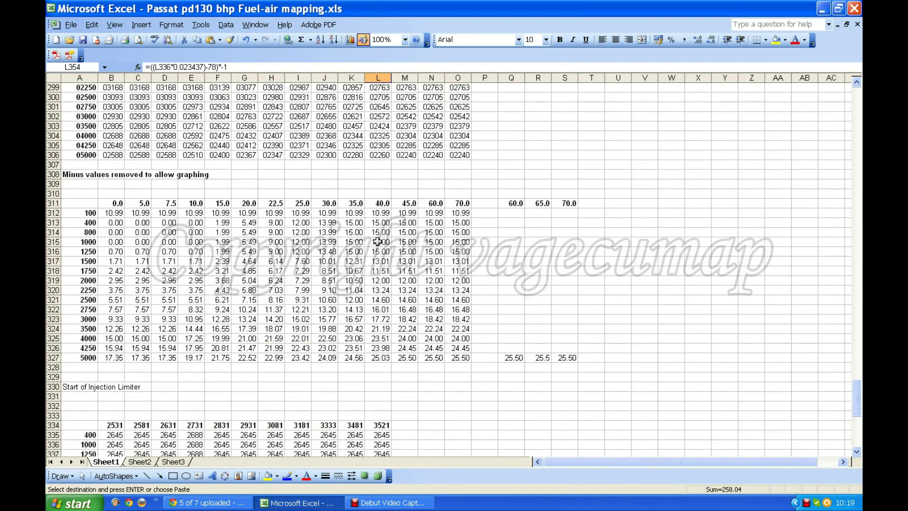
left_click(479, 242)
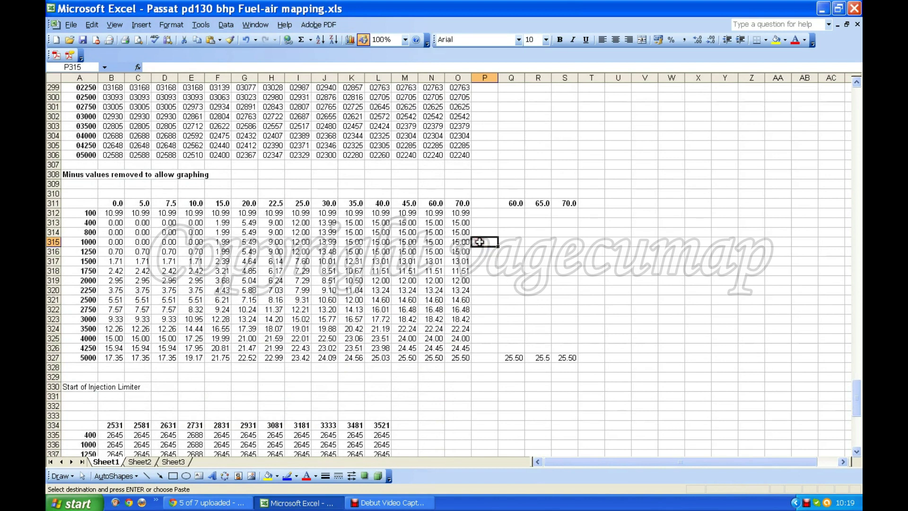
Paste the copied limiter values into P315 as values only.
right_click(479, 241)
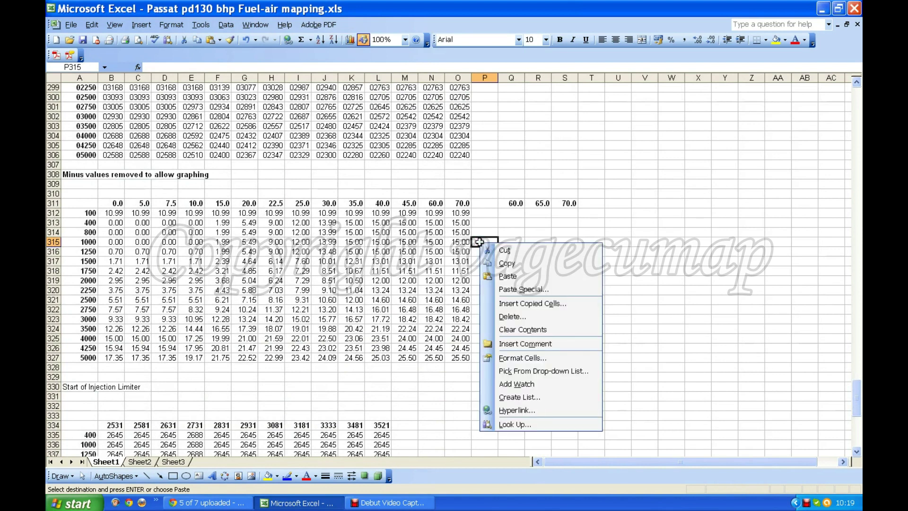
left_click(505, 276)
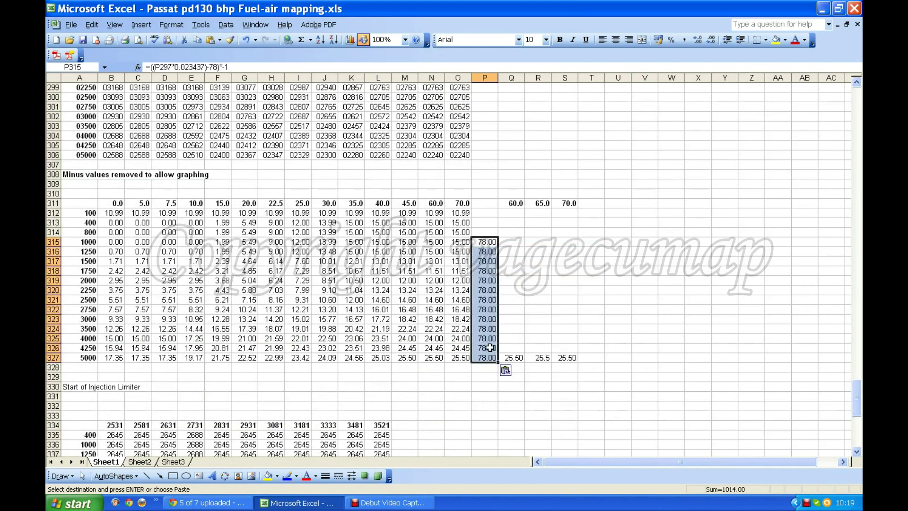
left_click(505, 373)
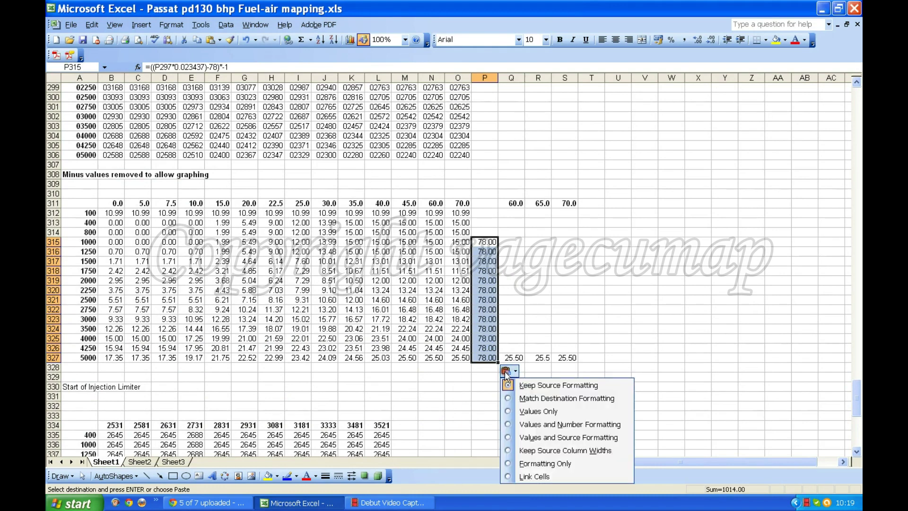
left_click(507, 411)
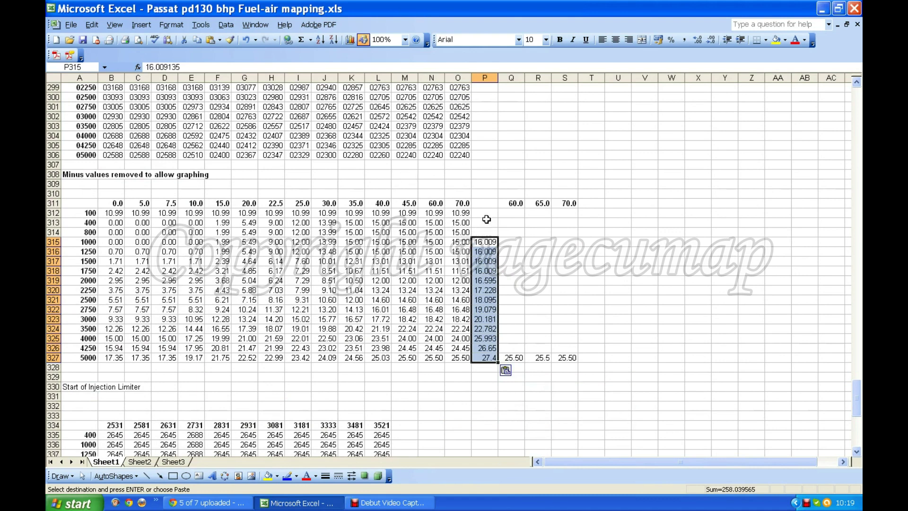
Format P312:P327 as Number with two decimal places.
left_click_drag(484, 212, 488, 357)
left_click(171, 25)
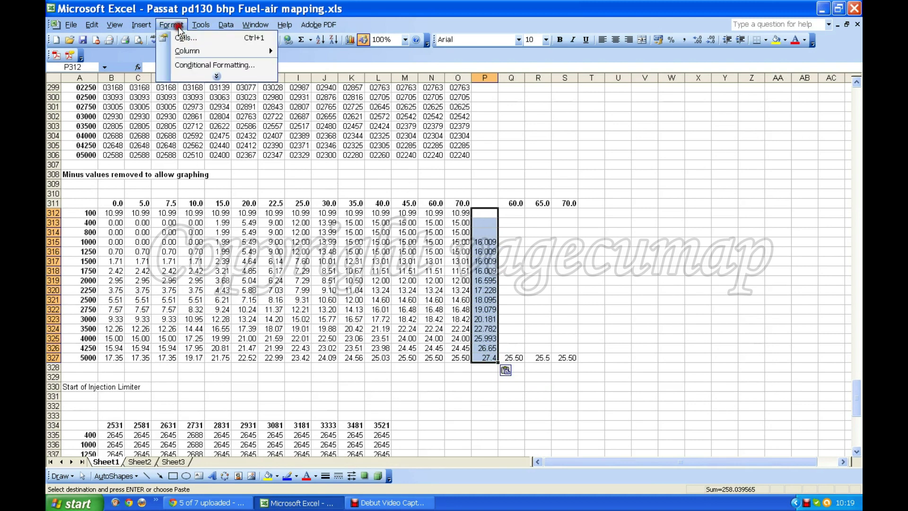
left_click(203, 38)
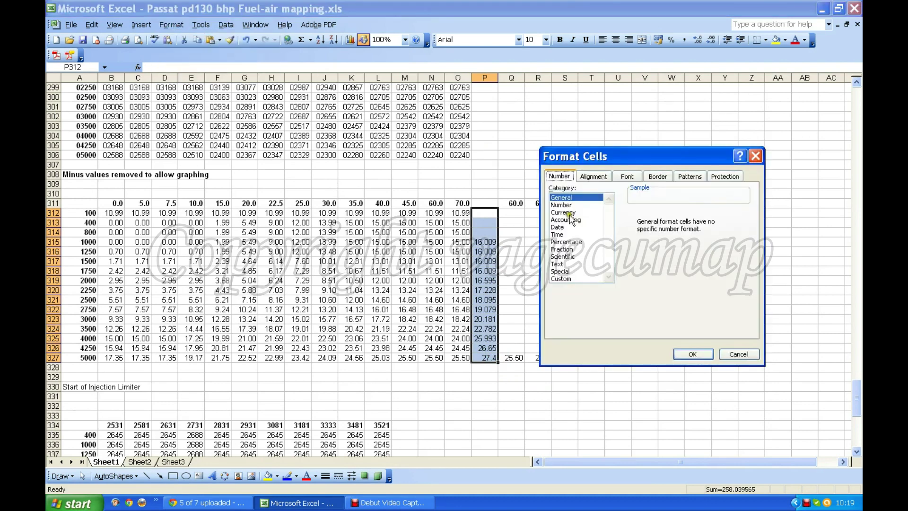
left_click(565, 204)
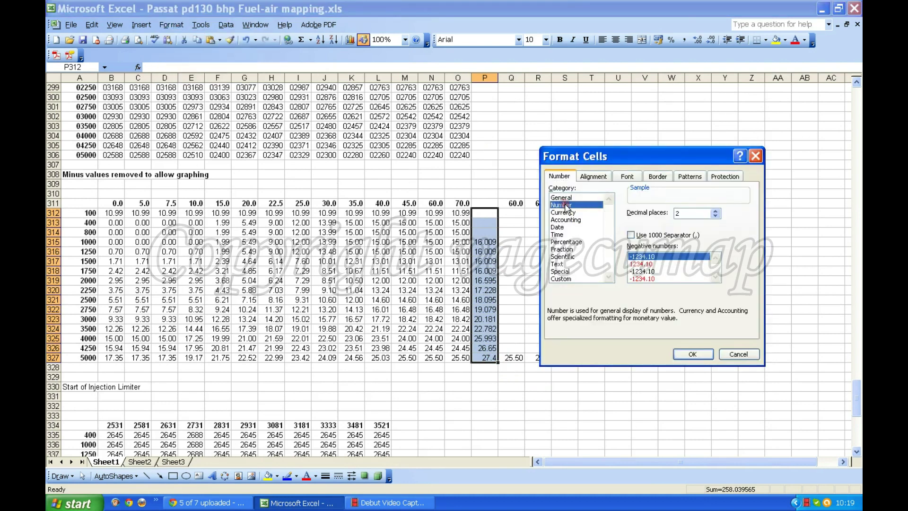
left_click(704, 354)
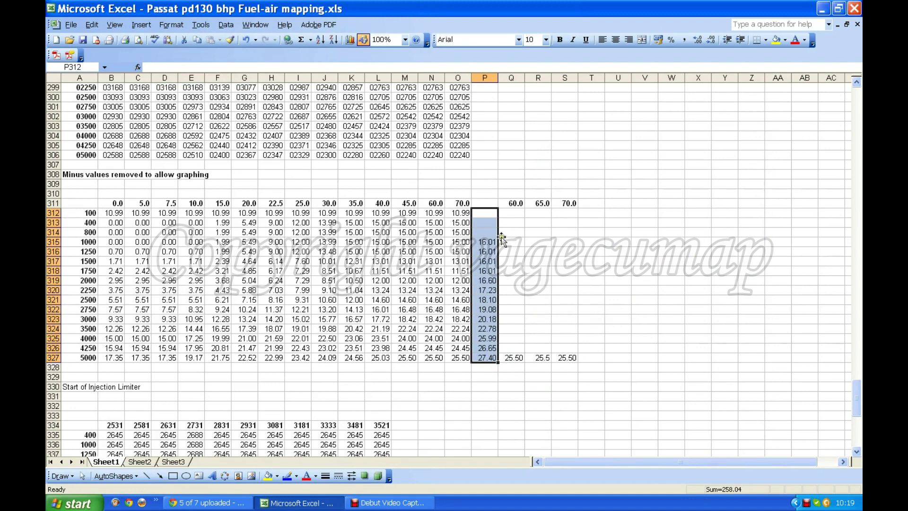
left_click(485, 216)
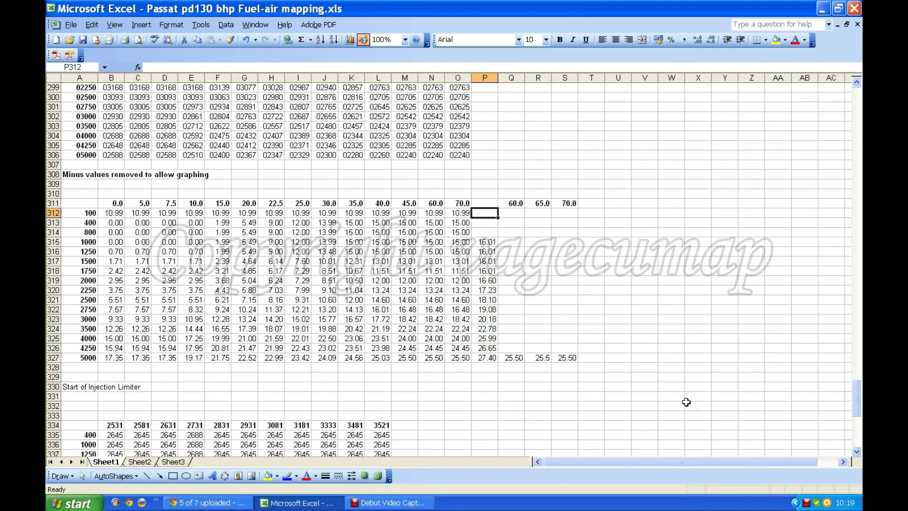
Fill P312, P313 and P314 with 16.01.
type("16.01")
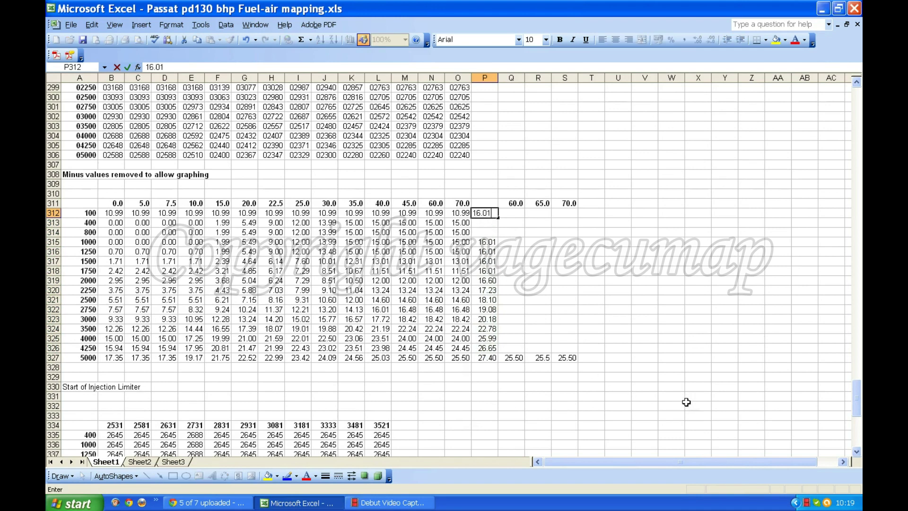
key("Return")
type("16.0")
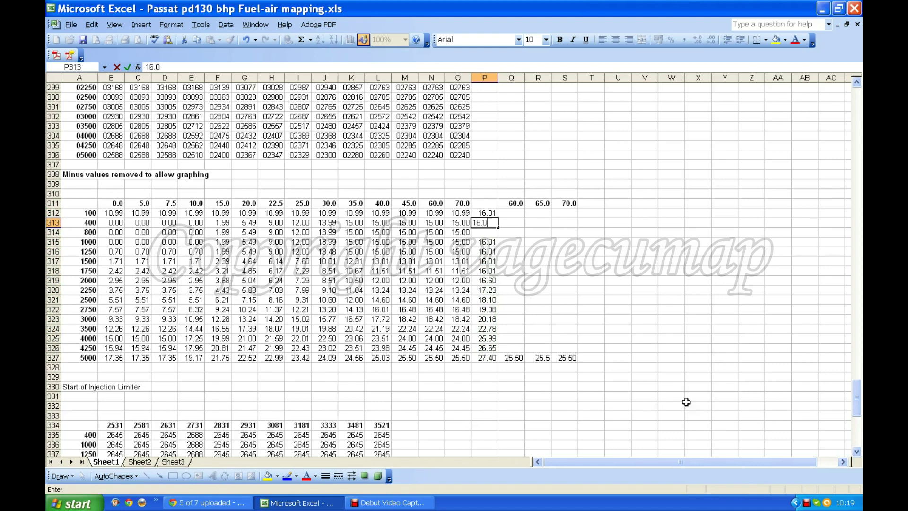
type("1")
key("Return")
type("16.")
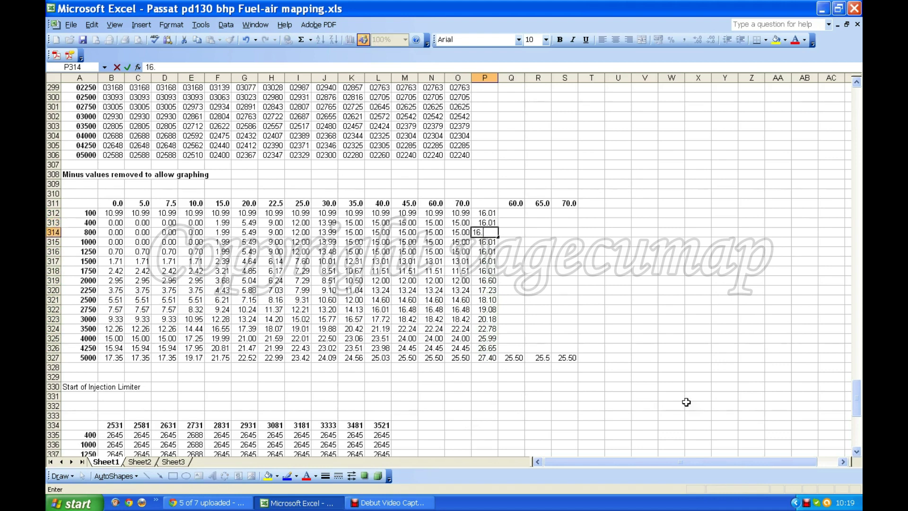
type("01")
key("Return")
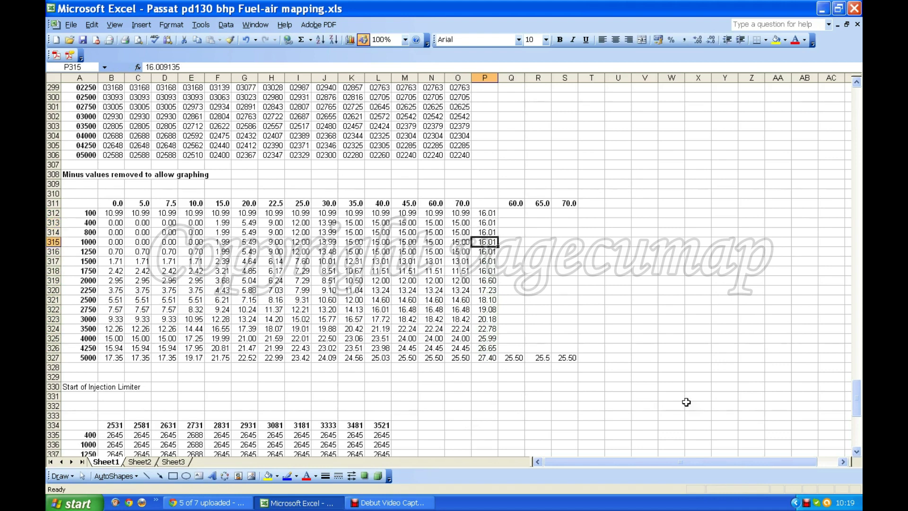
Enter the heading 'Max' in P311 above the limiter values.
left_click(481, 203)
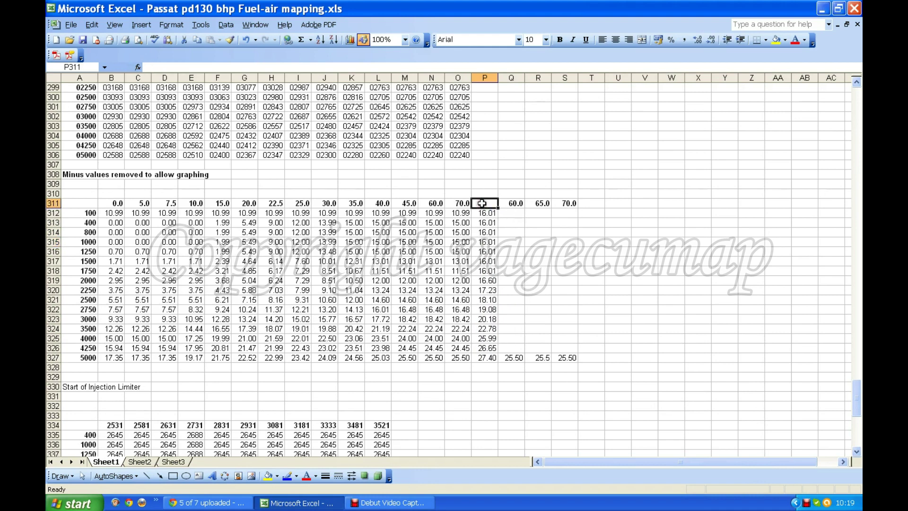
type("M")
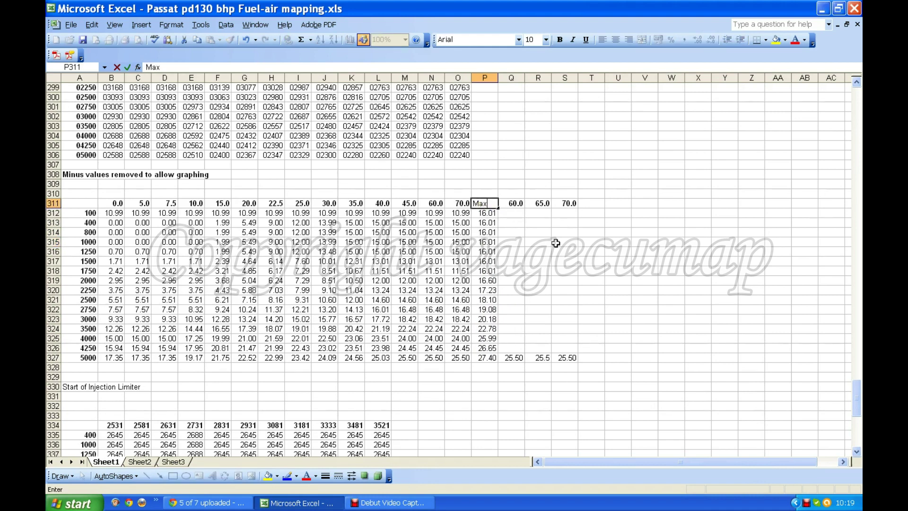
type("ax")
left_click(542, 253)
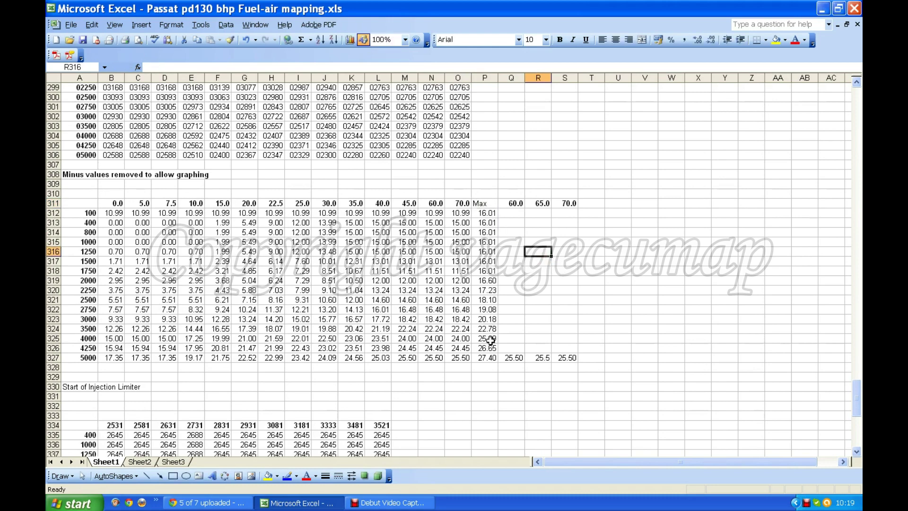
scroll(456, 366, "down", 13)
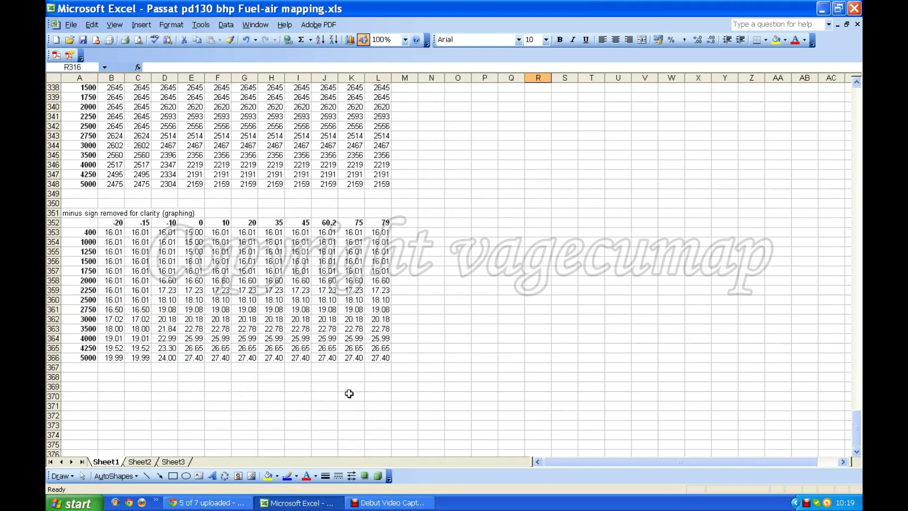
scroll(397, 256, "up", 11)
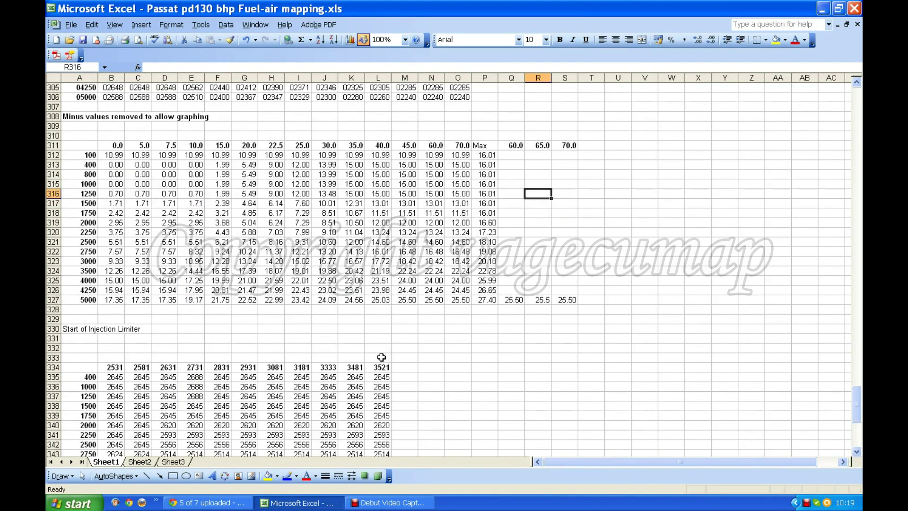
scroll(366, 387, "down", 6)
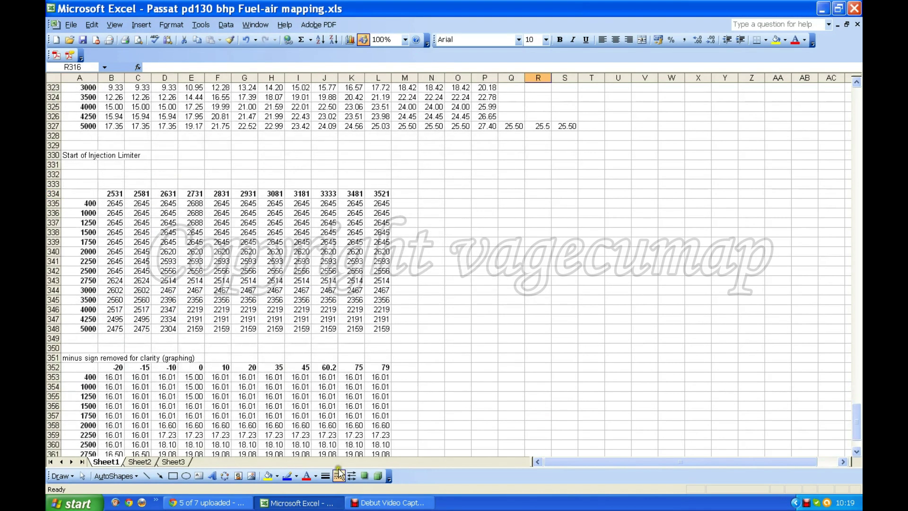
scroll(235, 398, "up", 9)
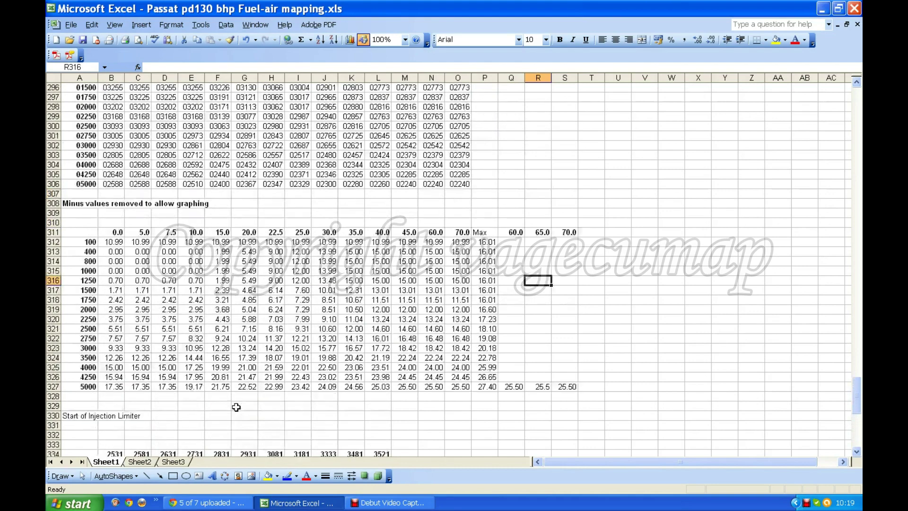
Put a thick box outline border around the table A311:O327.
scroll(483, 409, "down", 2)
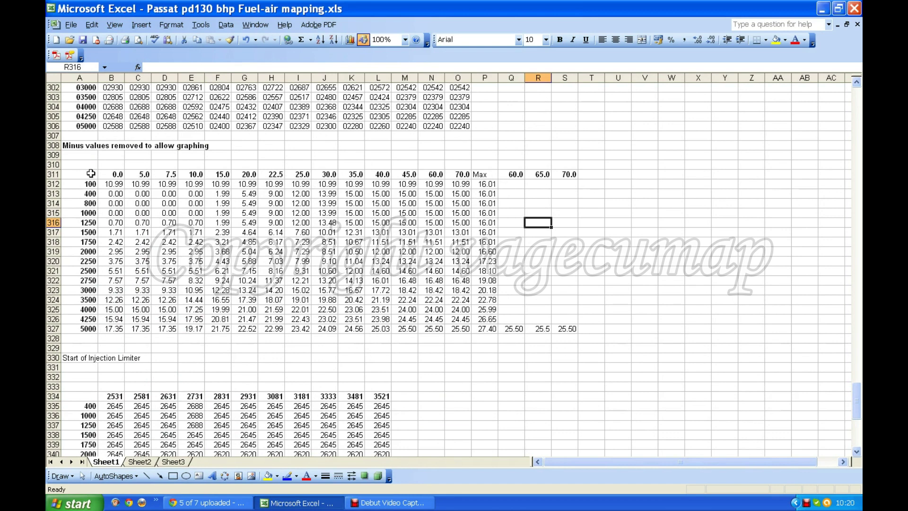
left_click_drag(95, 177, 449, 330)
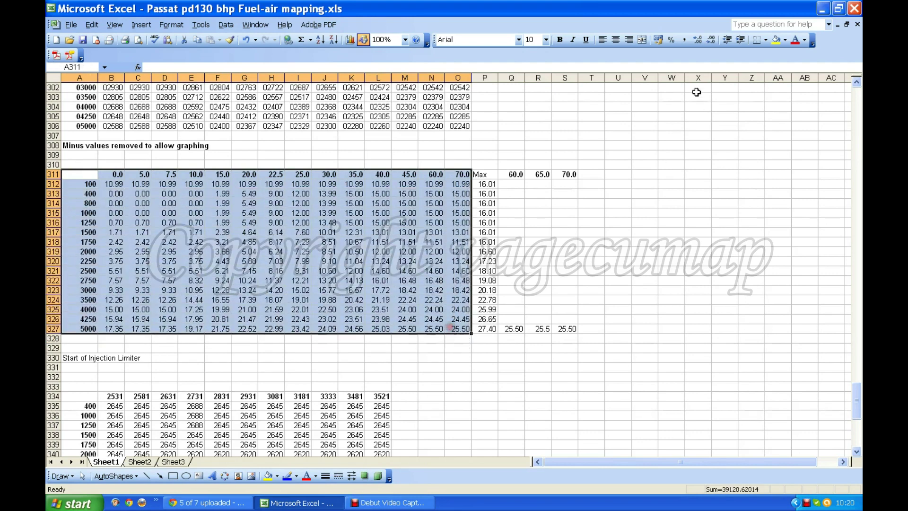
left_click(765, 40)
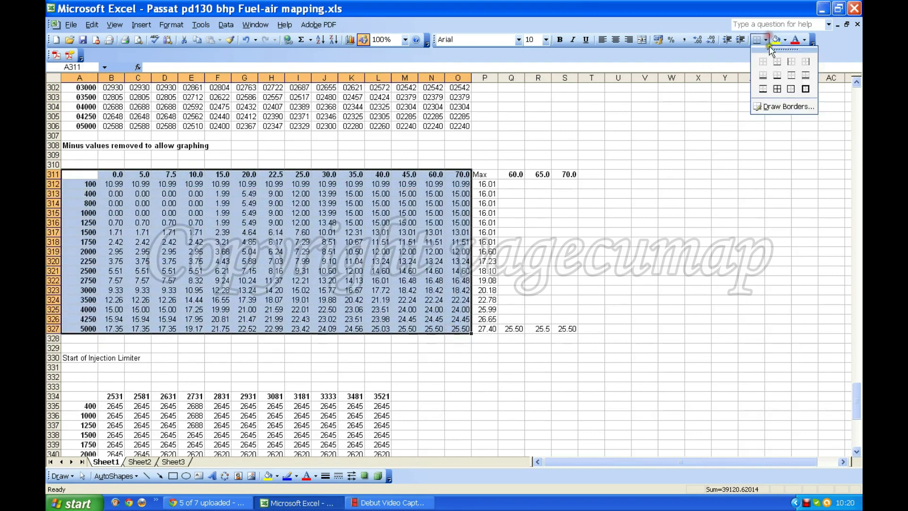
left_click(805, 94)
left_click(413, 263)
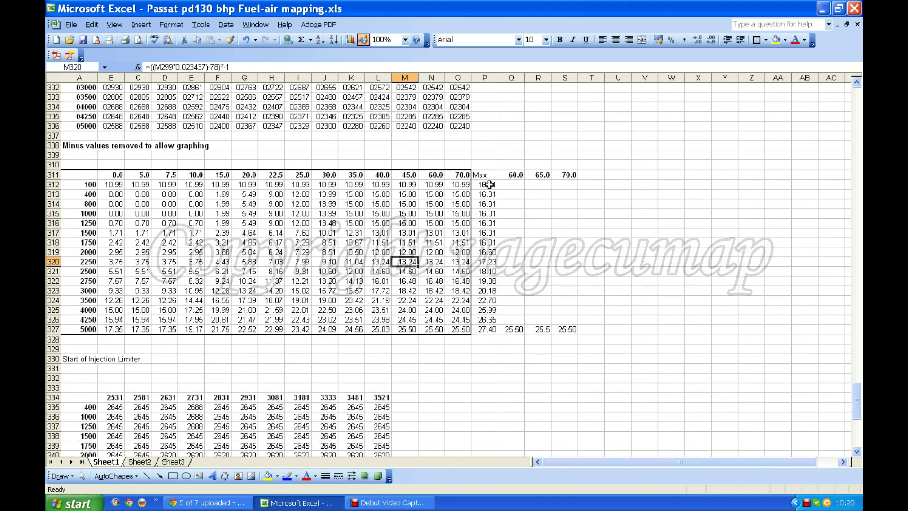
Copy the Max values P312:P327 and paste them into column O starting at O312.
left_click_drag(489, 184, 490, 328)
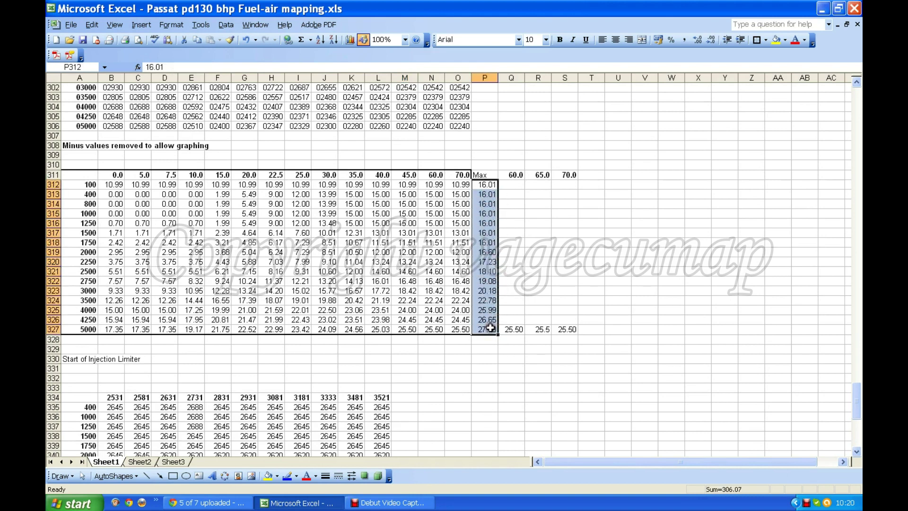
right_click(490, 328)
left_click(516, 174)
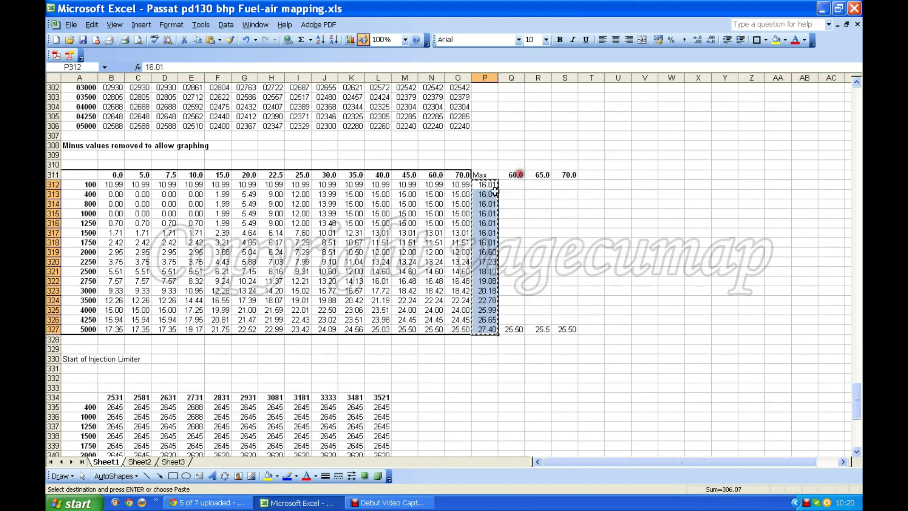
right_click(461, 186)
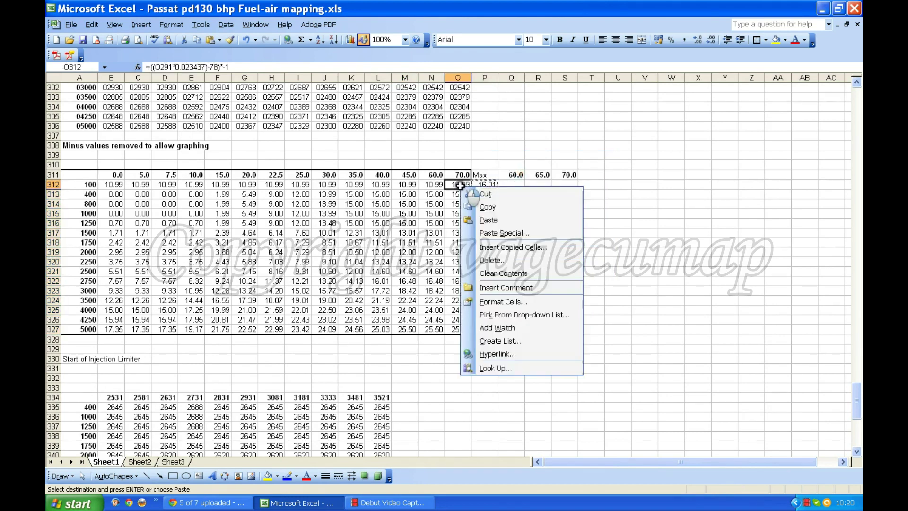
left_click(489, 221)
left_click(528, 224)
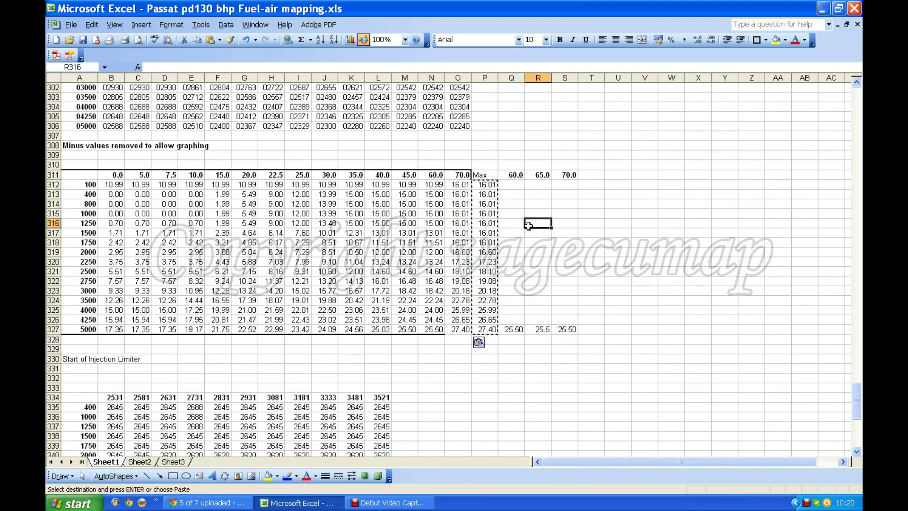
key("Escape")
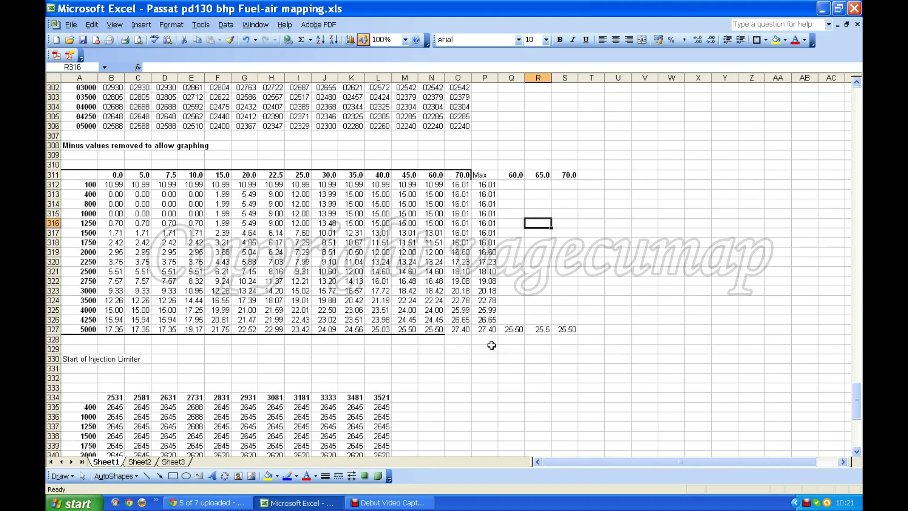
scroll(492, 345, "up", 12)
scroll(492, 345, "up", 1)
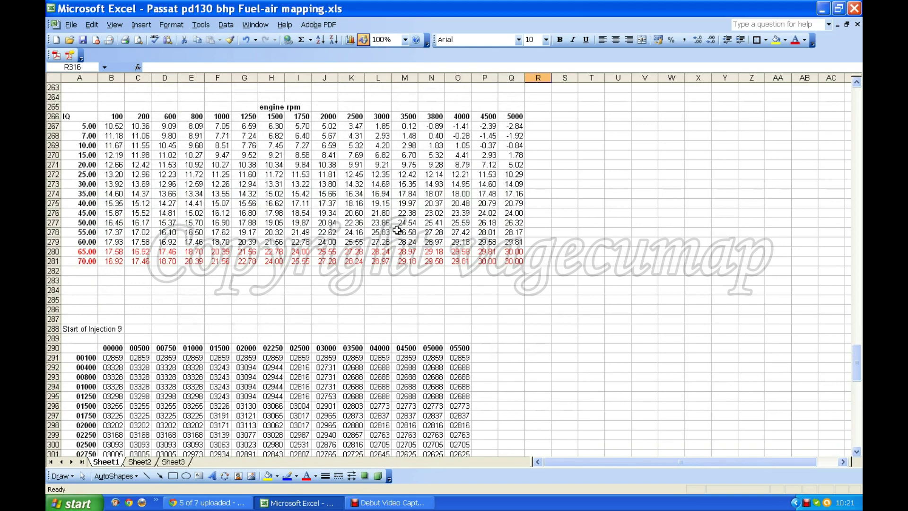
scroll(455, 199, "down", 13)
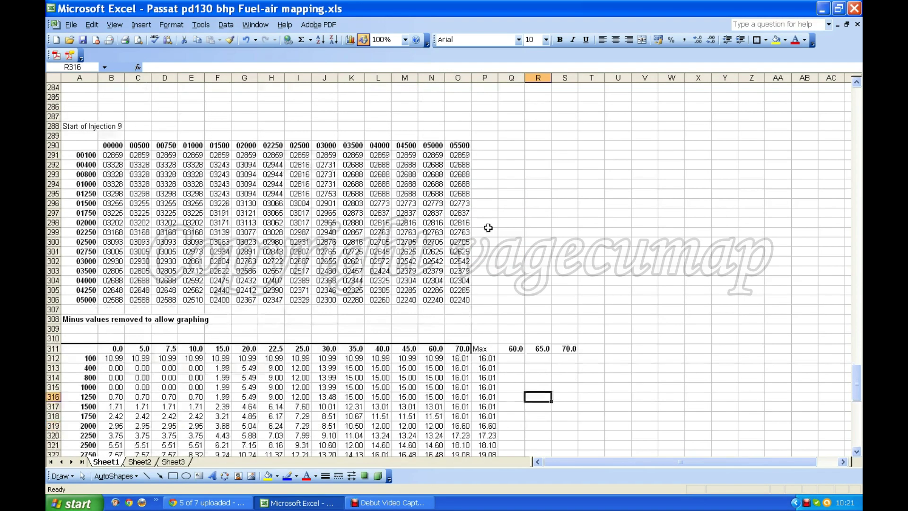